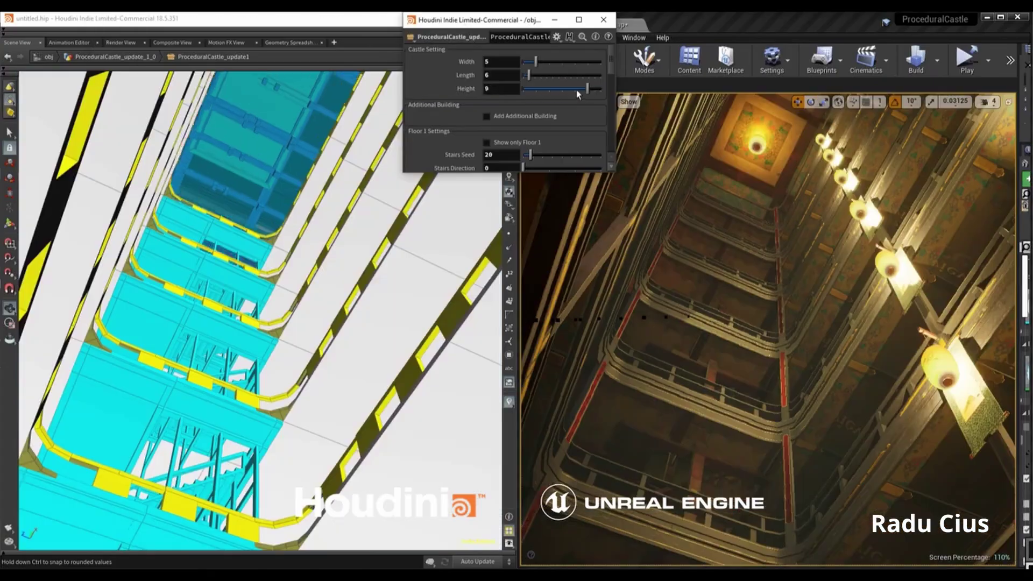
pyautogui.moveTo(578, 94); pyautogui.dragTo(540, 88)
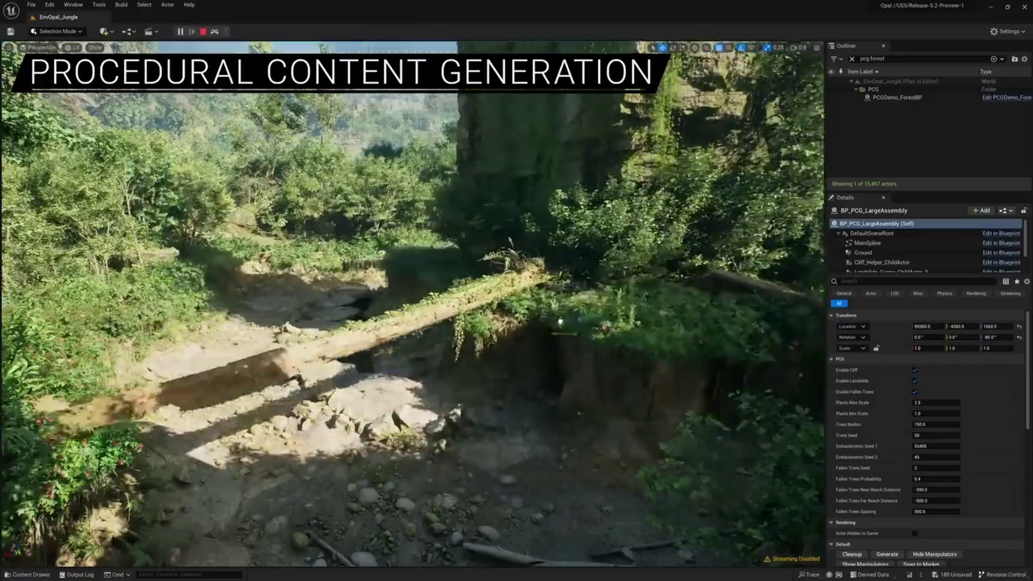
pyautogui.moveTo(560, 321); pyautogui.dragTo(602, 323)
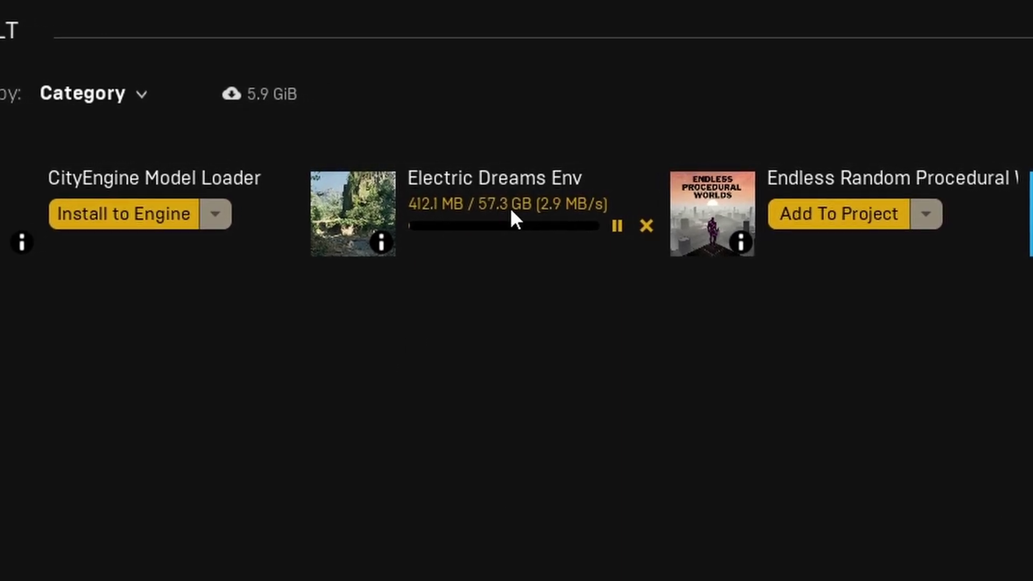
pyautogui.moveTo(369, 245)
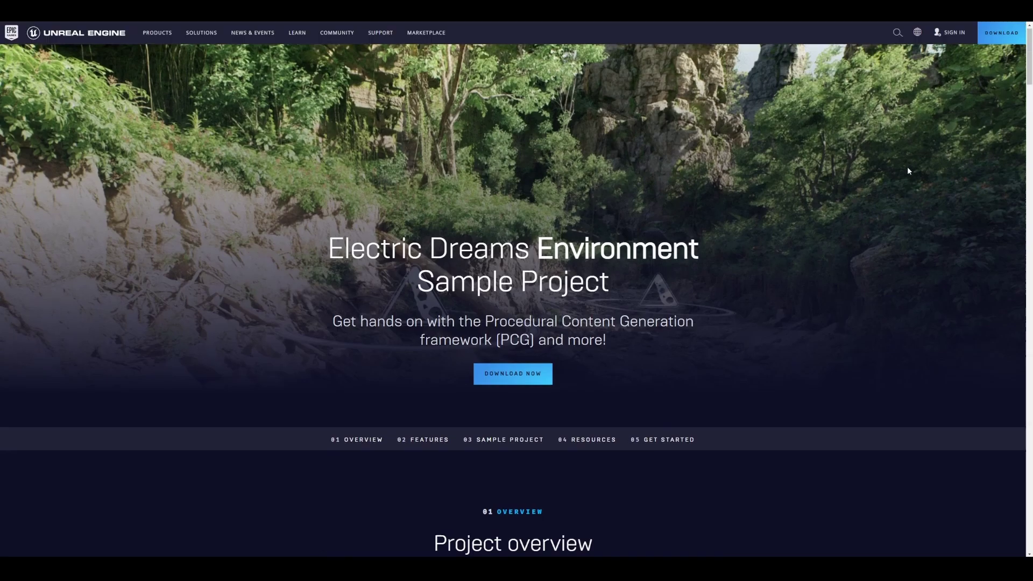
pyautogui.middleClick(853, 88)
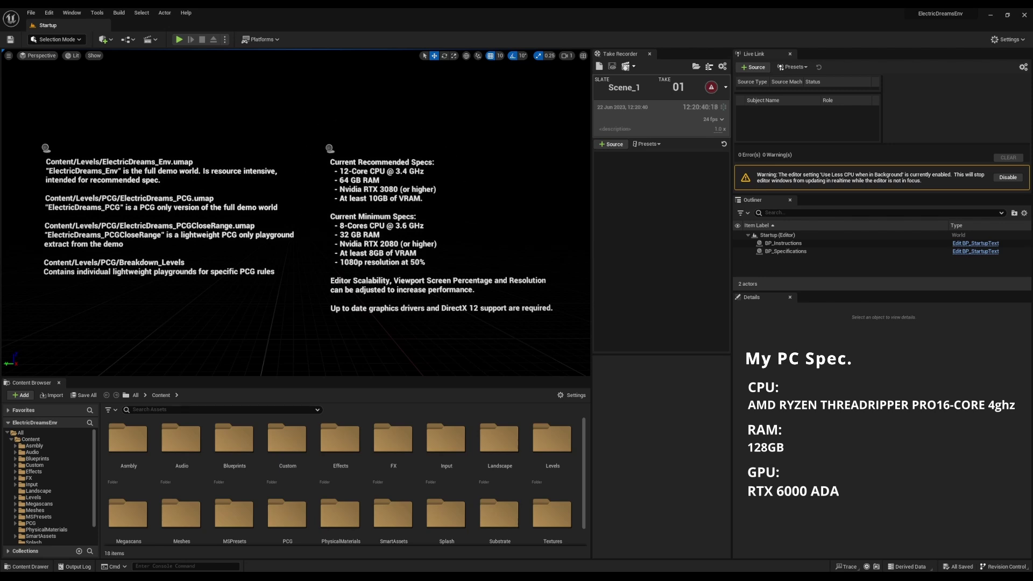
# Close the Live Link and Take Recorder panels and widen the viewport against the Outliner and Details
pyautogui.click(790, 54)
pyautogui.click(651, 54)
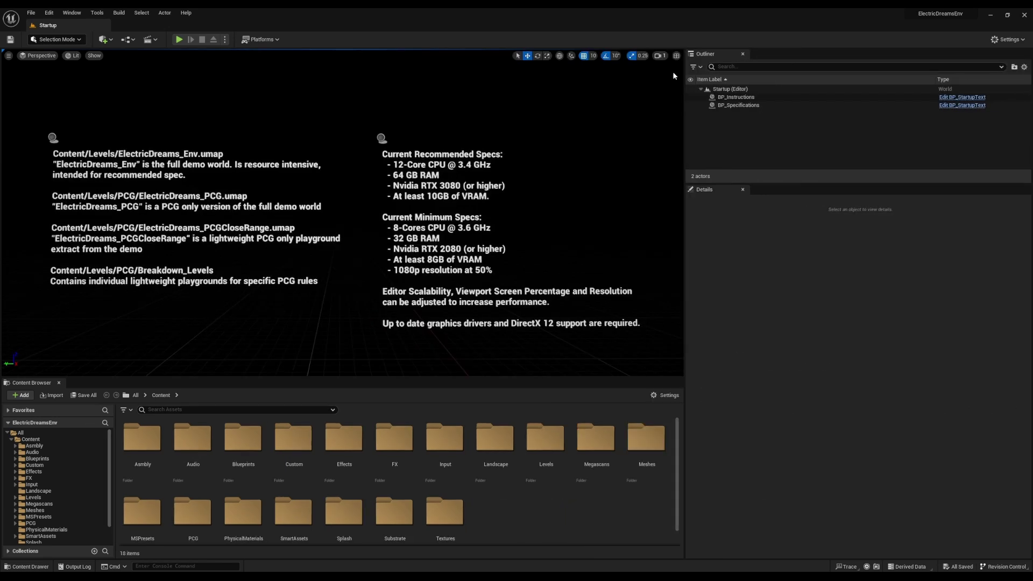
pyautogui.moveTo(684, 232); pyautogui.dragTo(919, 292)
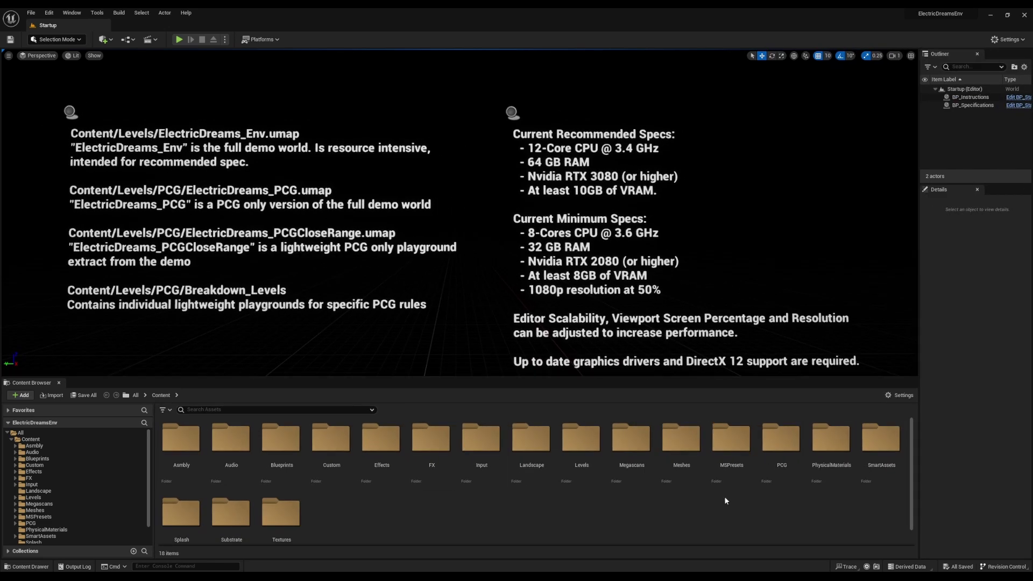
# Open the ElectricDreams_Env level from the Levels folder
pyautogui.doubleClick(581, 442)
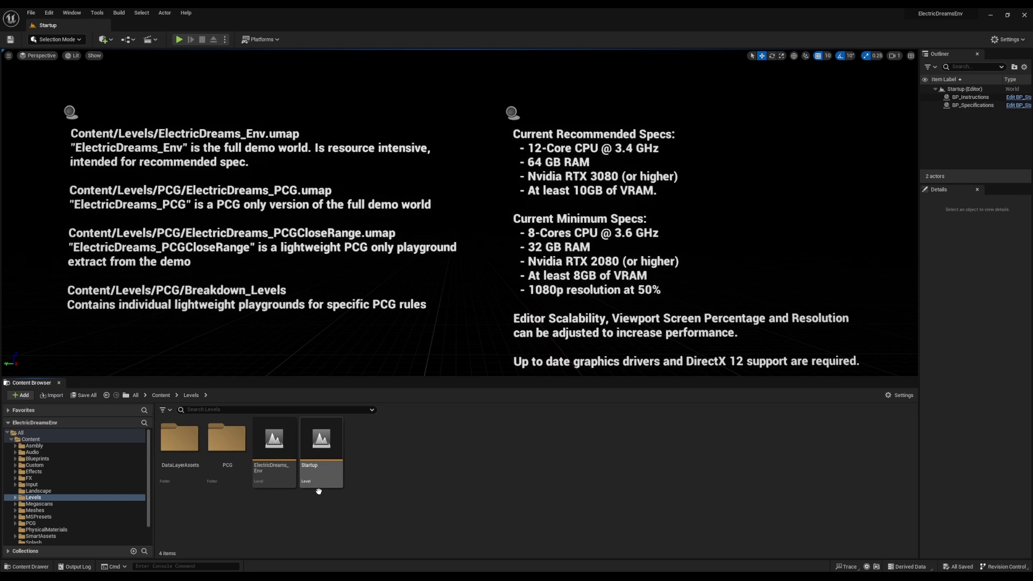
pyautogui.click(285, 444)
pyautogui.doubleClick(286, 445)
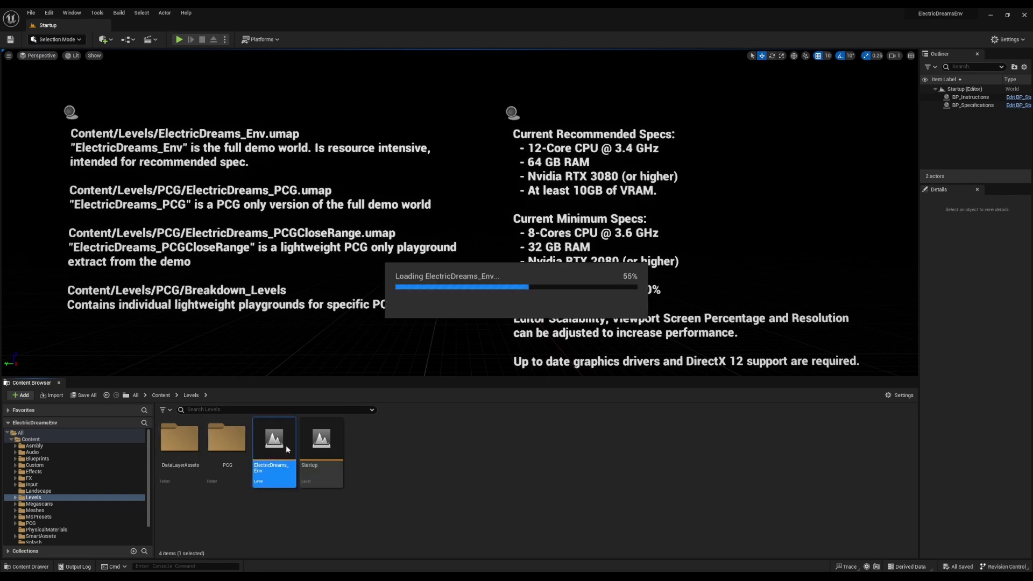
# Fly through the ElectricDreams_Env level to examine the jungle vegetation, rocks and cliffs
pyautogui.scroll(-3, 517, 238)
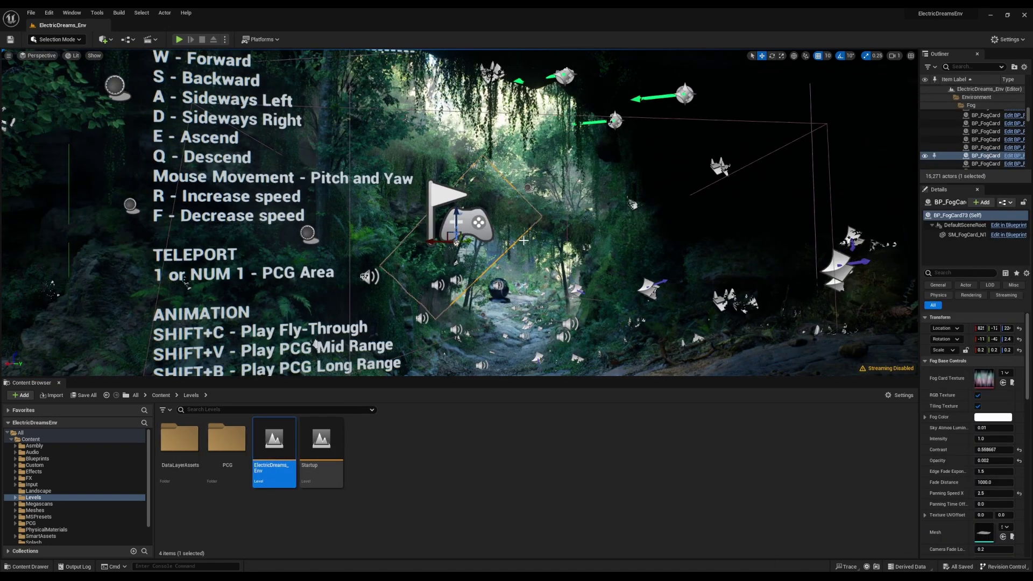
pyautogui.scroll(5, 554, 271)
pyautogui.scroll(-5, 578, 298)
pyautogui.moveTo(579, 299); pyautogui.dragTo(503, 295, button='right')
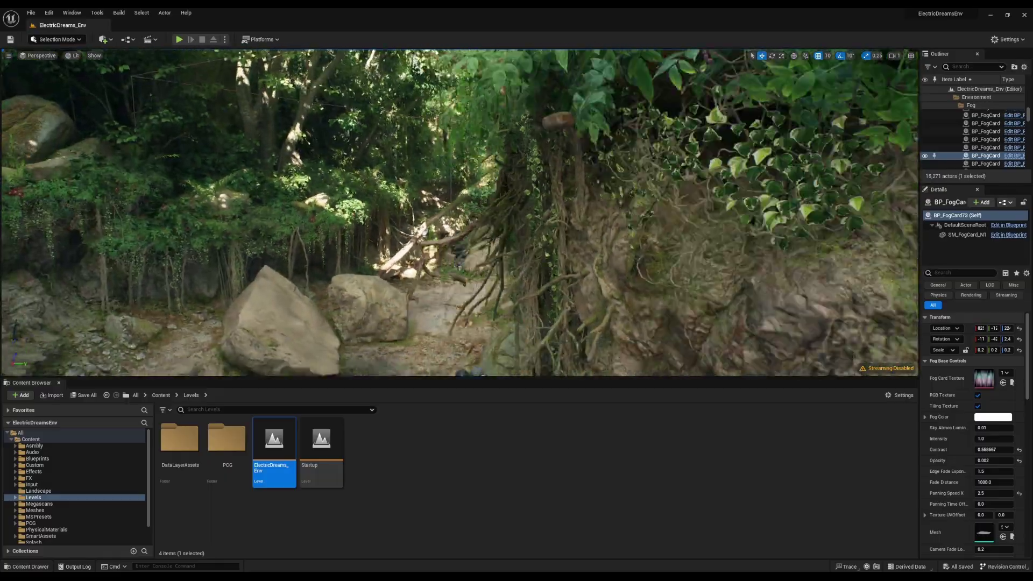
pyautogui.press('w')
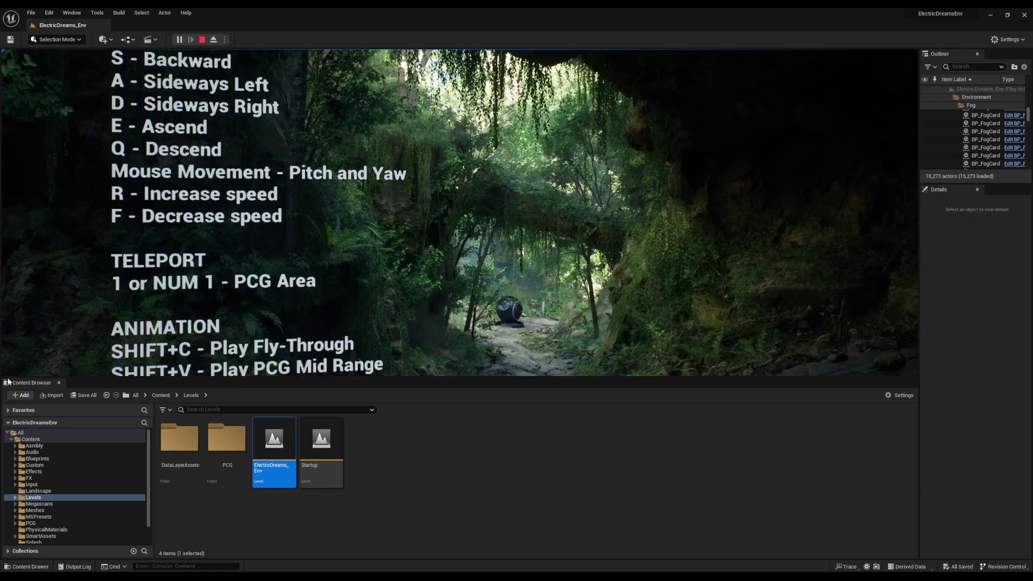
# Enlarge the running viewport by shrinking the Content Browser, and play the level's fly-through animation with the system volume lowered
pyautogui.moveTo(24, 377); pyautogui.dragTo(43, 545)
pyautogui.click(594, 383)
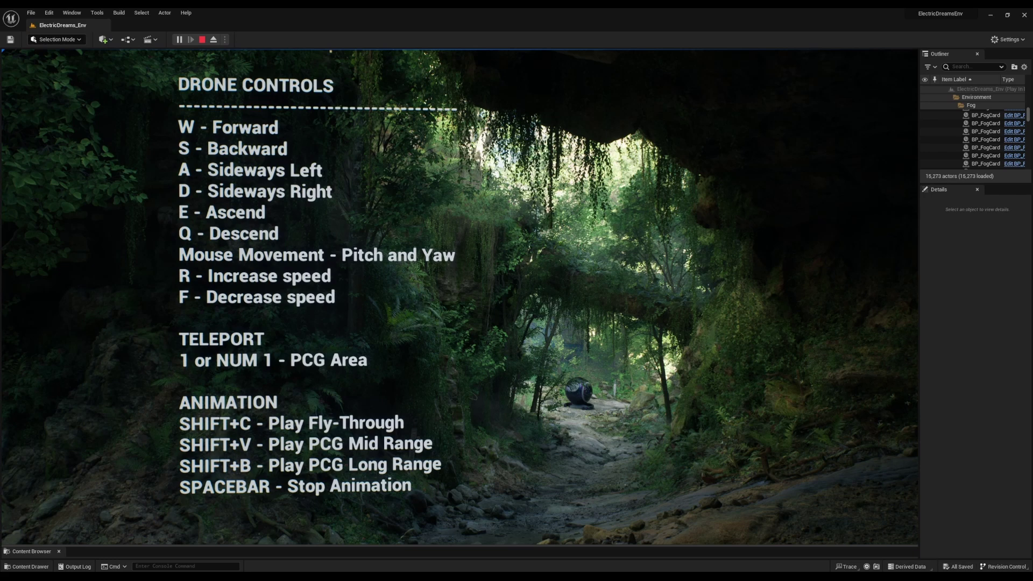
pyautogui.hotkey('shift', 'c')
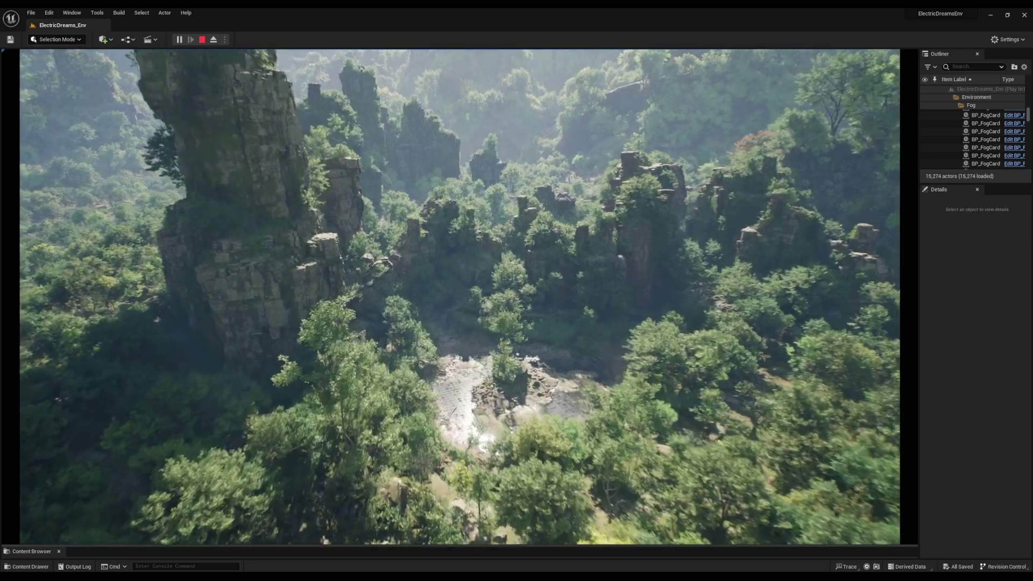
pyautogui.press('XF86AudioLowerVolume')
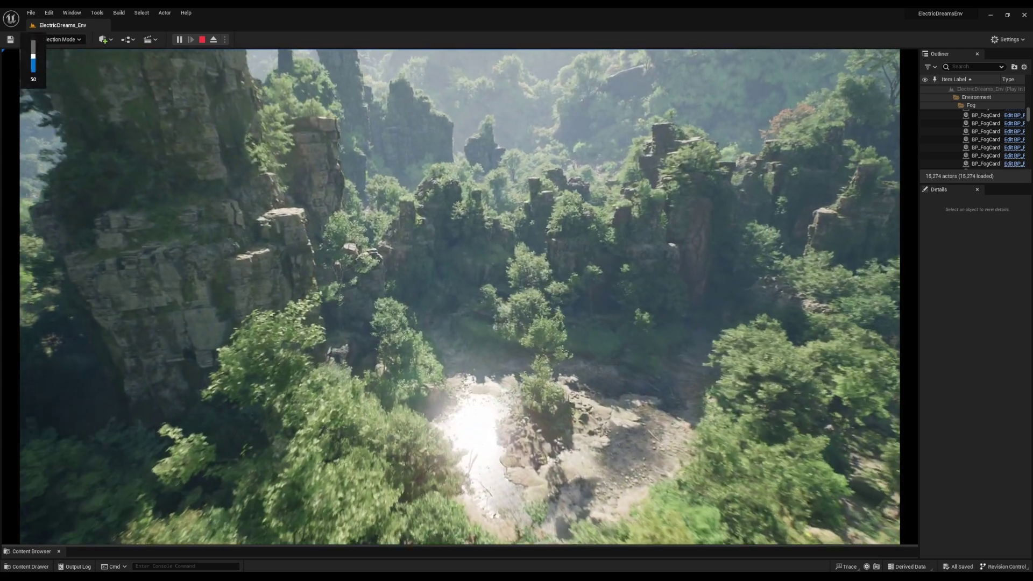
pyautogui.scroll(-3, 460, 296)
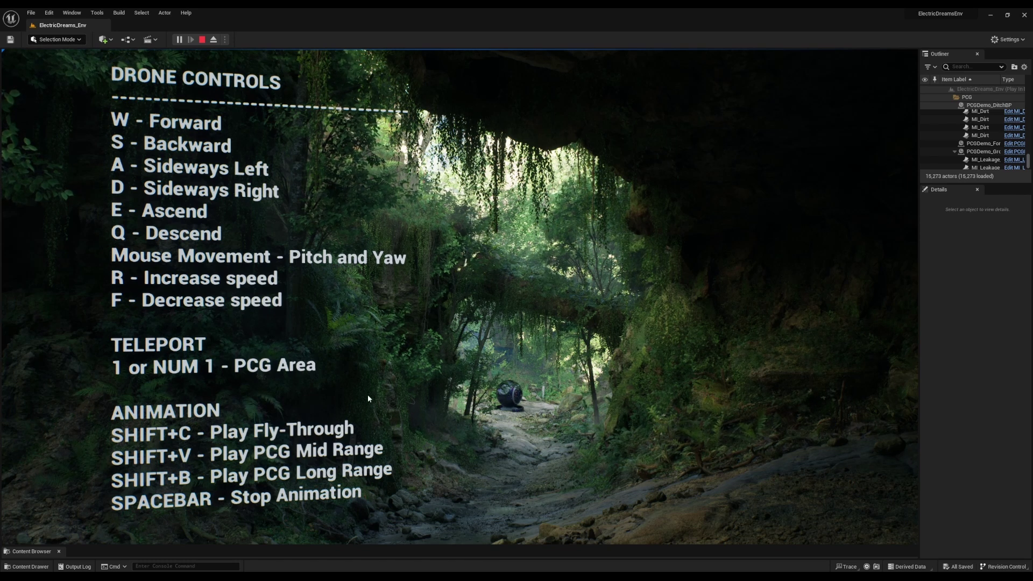
# Fly the drone forward from the cave into the jungle riverbed to view the scene, and end the play session
pyautogui.click(538, 444)
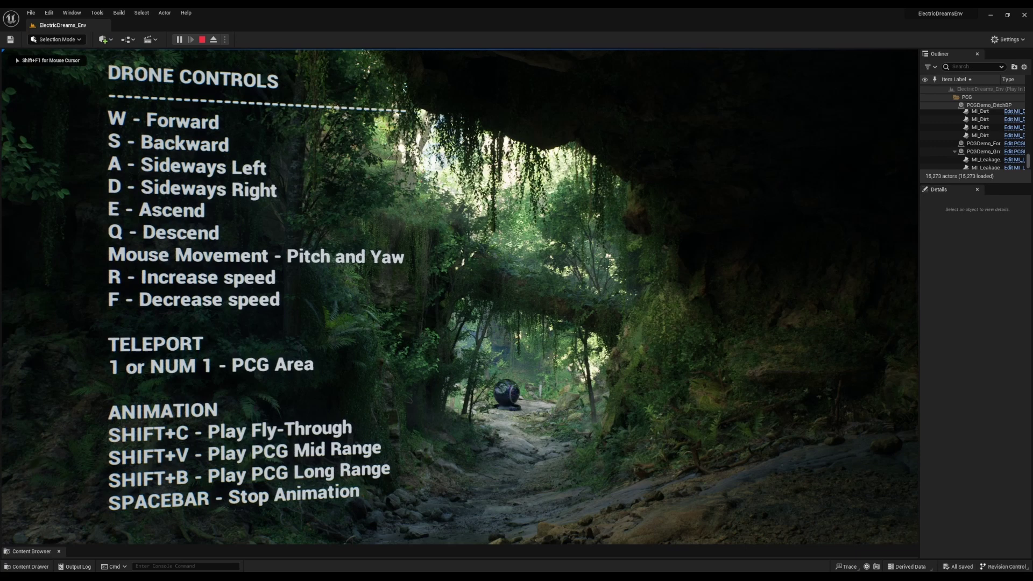
pyautogui.press('w')
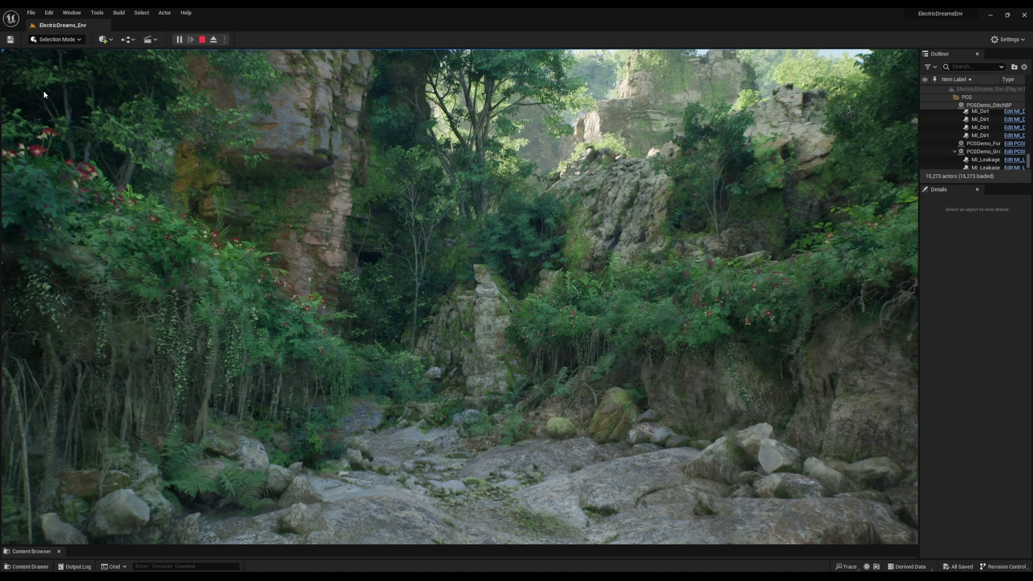
pyautogui.press('Escape')
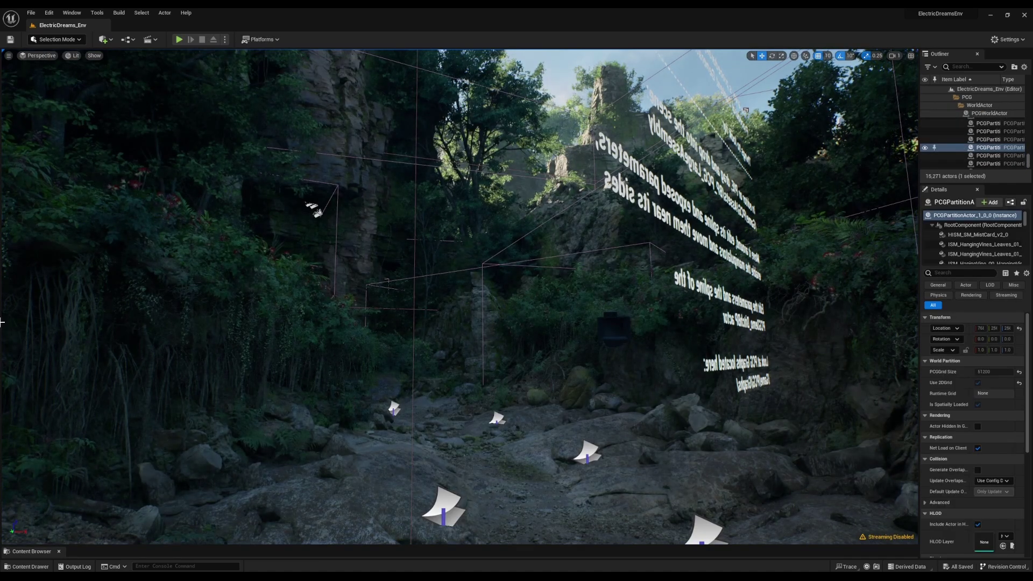
# Open the ElectricDreams_PCG level from the PCG folder inside Levels
pyautogui.click(38, 567)
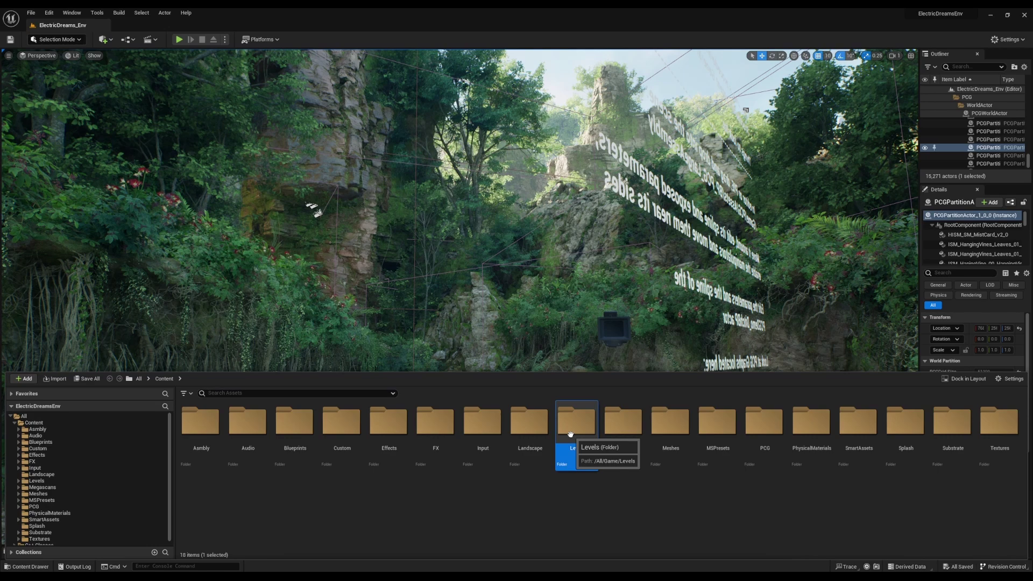
pyautogui.doubleClick(570, 436)
pyautogui.doubleClick(234, 428)
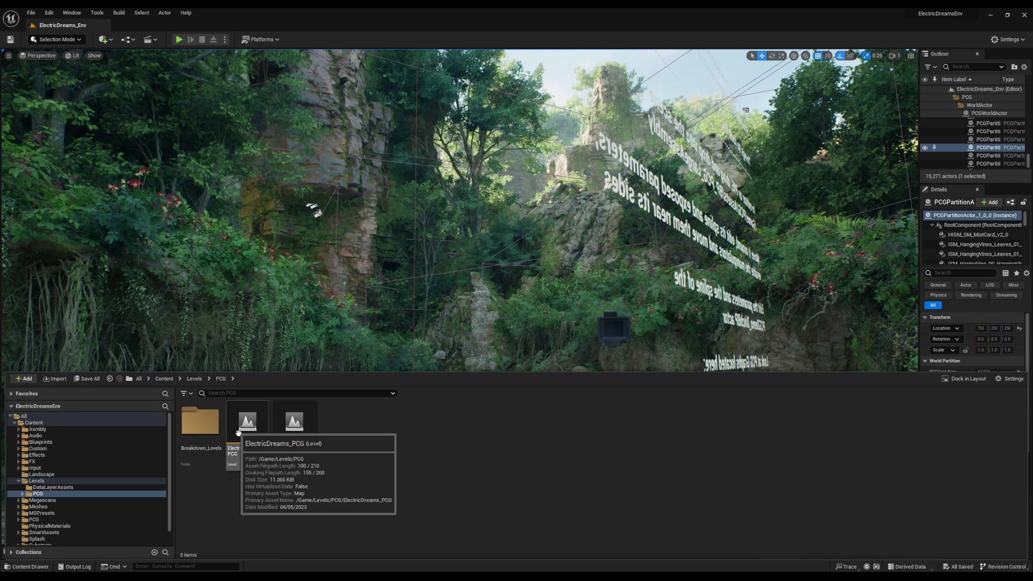
pyautogui.doubleClick(246, 429)
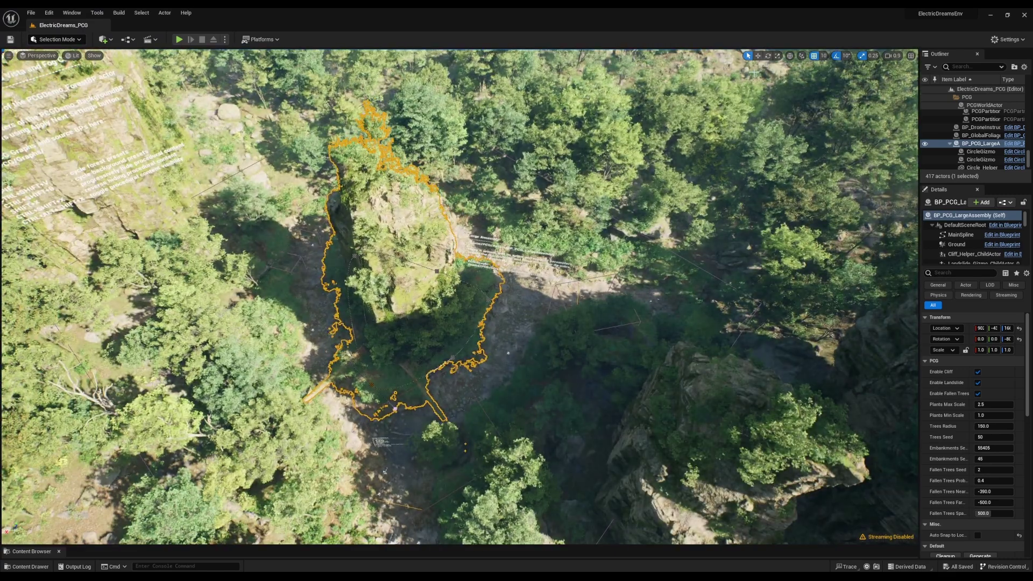
# Activate the translate tool and shift the spline points of BP_PCG_LargeAssembly to reshape the area around the rock pillar
pyautogui.click(758, 55)
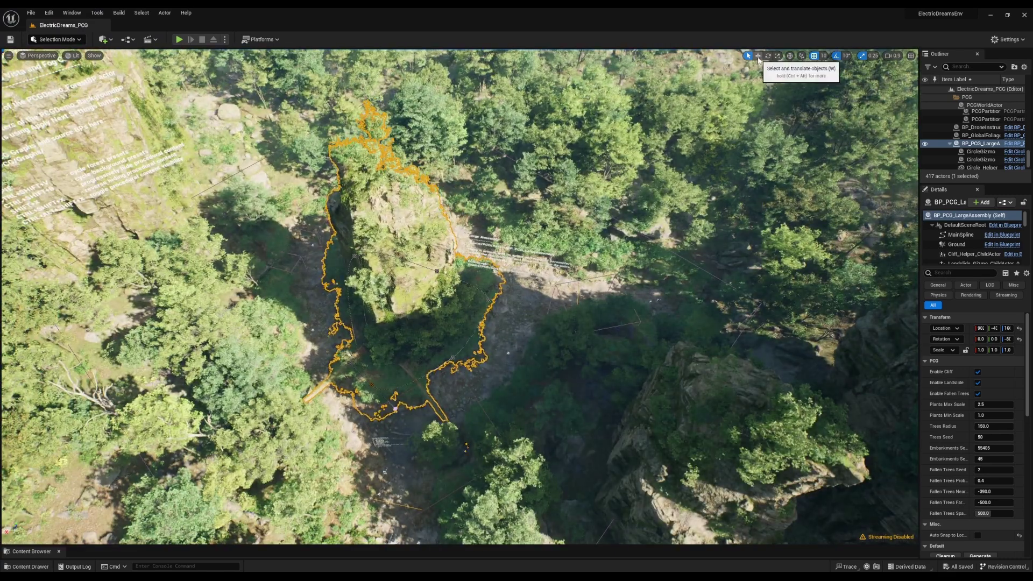
pyautogui.keyDown('alt'); pyautogui.moveTo(383, 407); pyautogui.dragTo(386, 428); pyautogui.keyUp('alt')
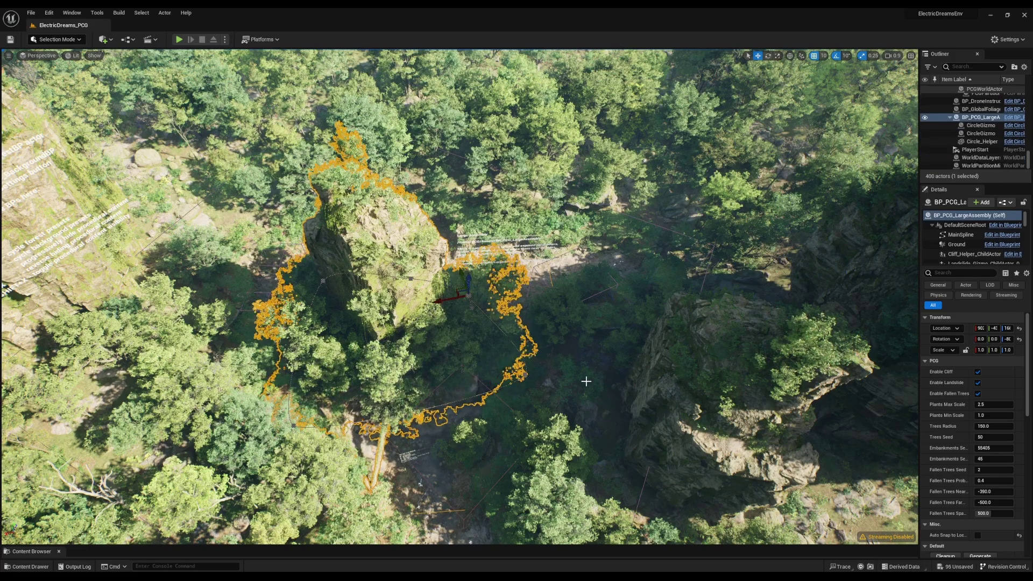
pyautogui.keyDown('alt'); pyautogui.moveTo(598, 396); pyautogui.dragTo(579, 314); pyautogui.keyUp('alt')
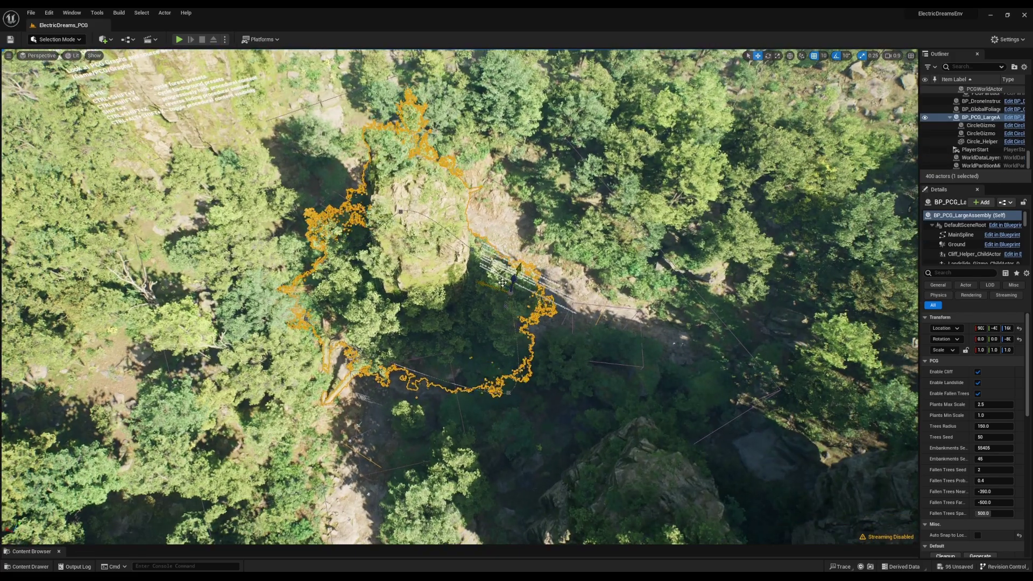
pyautogui.moveTo(583, 270); pyautogui.dragTo(567, 266)
pyautogui.keyDown('alt'); pyautogui.moveTo(645, 355); pyautogui.dragTo(641, 285); pyautogui.keyUp('alt')
pyautogui.moveTo(524, 274); pyautogui.dragTo(611, 259, button='right')
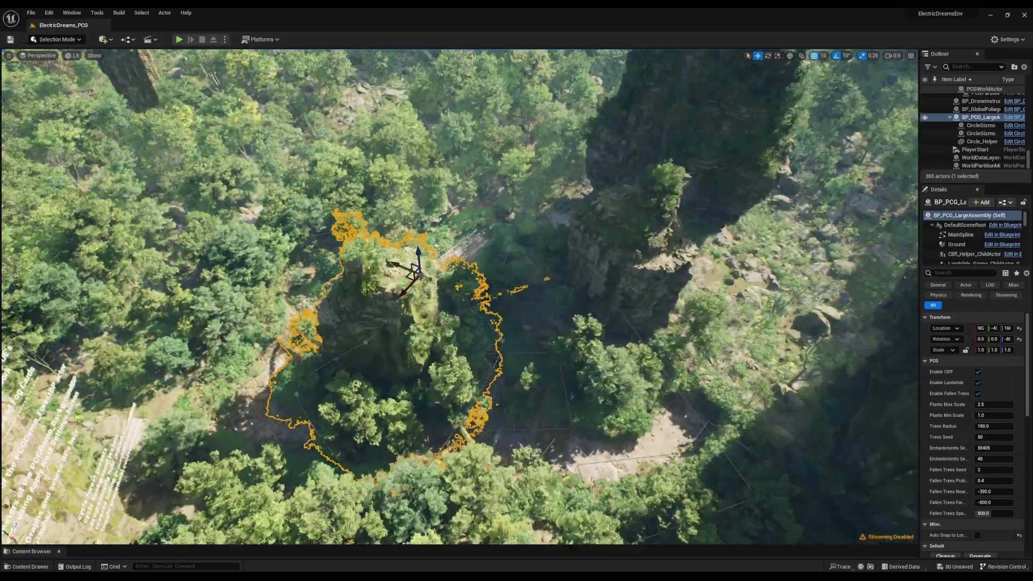
# Select the PCG partition actor beside the large cliff and inspect its vegetation from several angles
pyautogui.click(612, 260)
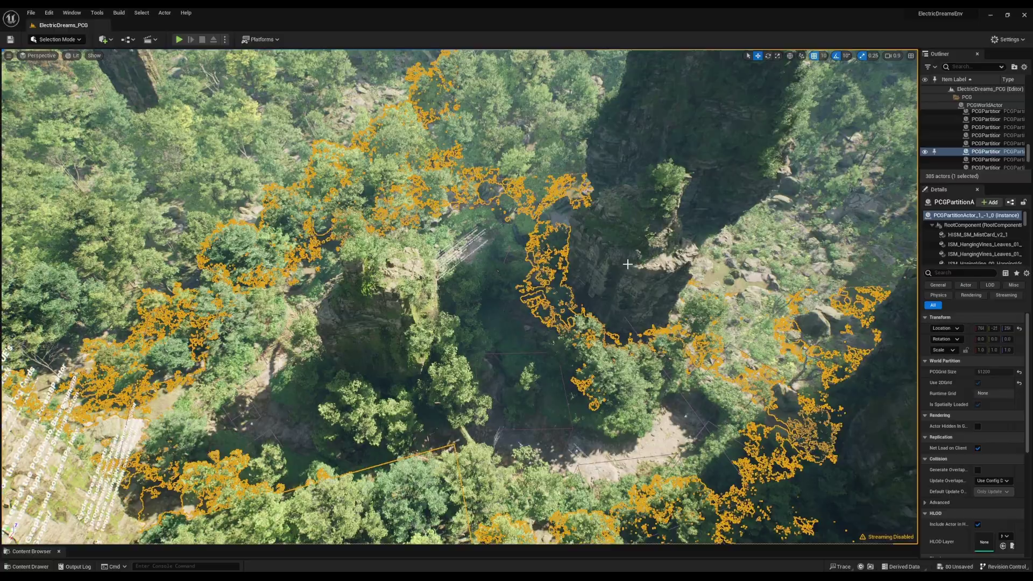
pyautogui.keyDown('alt'); pyautogui.moveTo(685, 415); pyautogui.dragTo(576, 408); pyautogui.keyUp('alt')
pyautogui.scroll(-1, 770, 394)
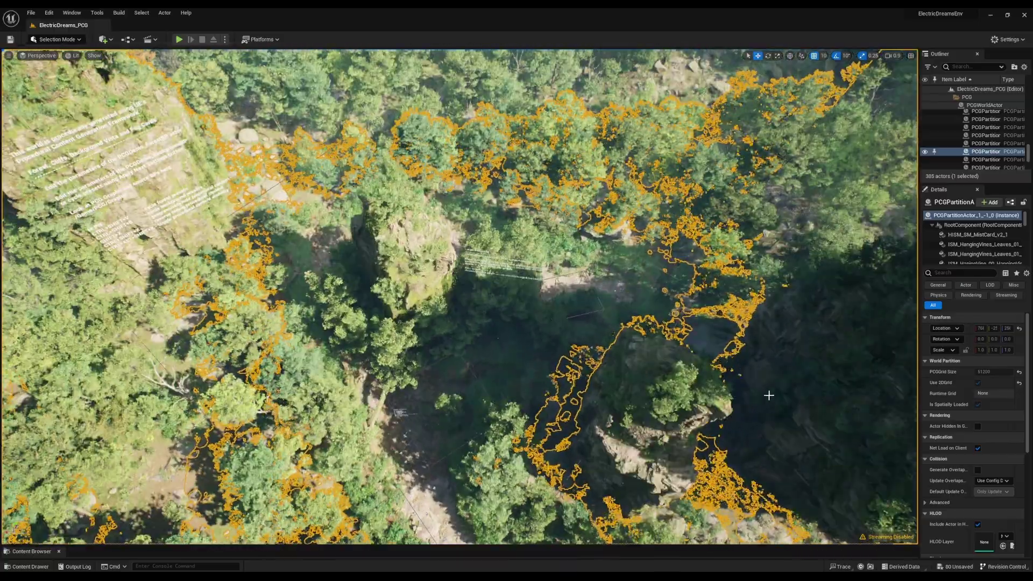
pyautogui.scroll(-1, 659, 395)
pyautogui.moveTo(636, 428); pyautogui.dragTo(635, 473, button='right')
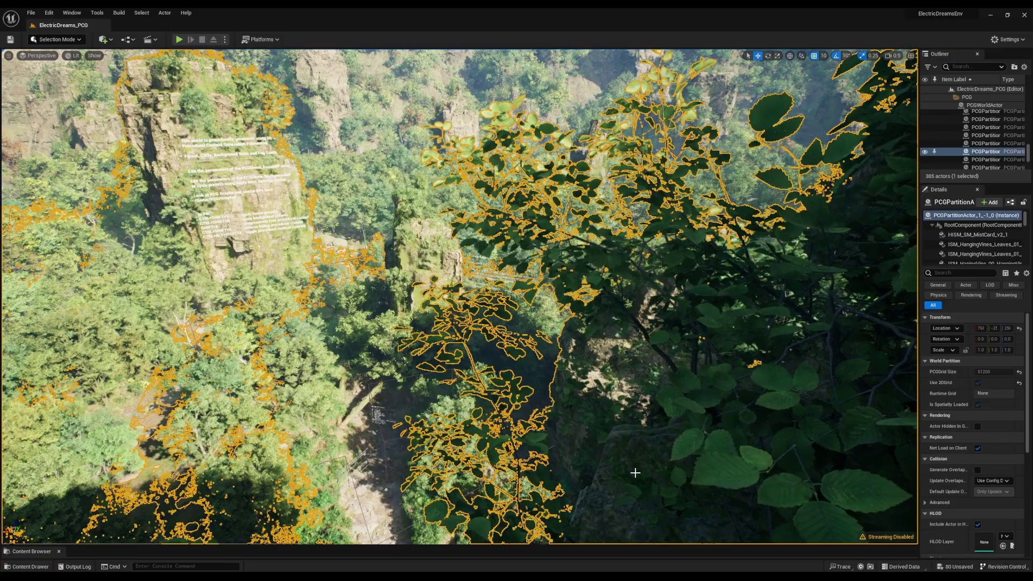
# Reselect BP_PCG_LargeAssembly at the rock pillar and move one of its spline points beside the dry riverbed
pyautogui.click(410, 299)
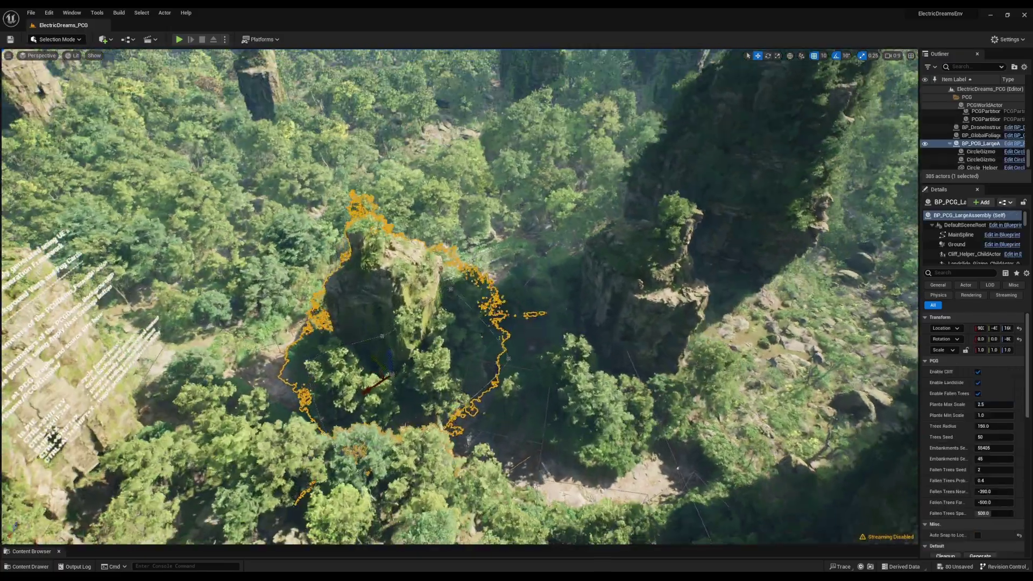
pyautogui.keyDown('alt'); pyautogui.moveTo(434, 346); pyautogui.dragTo(435, 373); pyautogui.keyUp('alt')
pyautogui.click(510, 334)
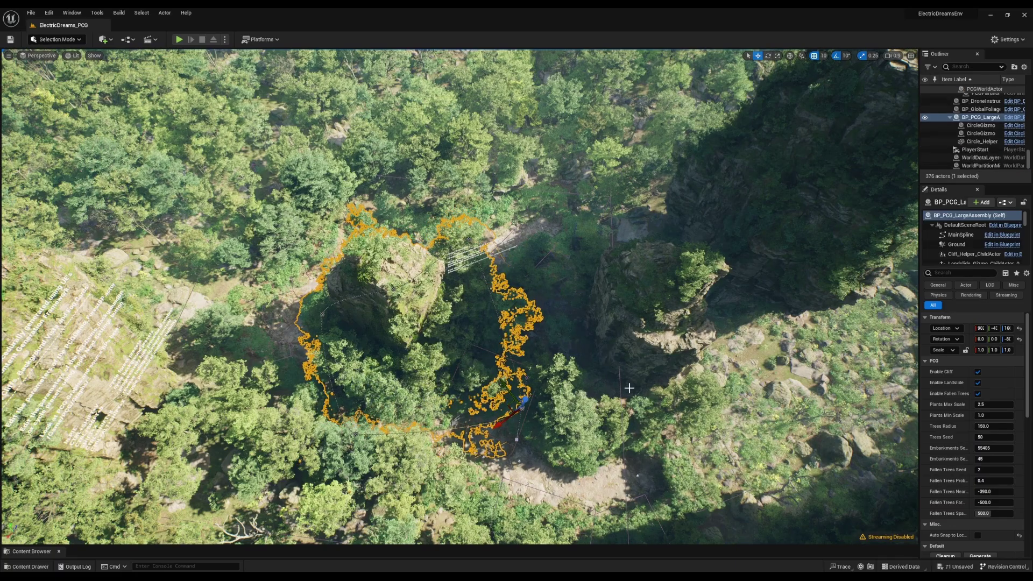
# View the valley from the opposite side and adjust the BP_PCG_LargeAssembly spline on the tree-covered slope below the pillar
pyautogui.click(769, 225)
pyautogui.keyDown('alt'); pyautogui.moveTo(600, 332); pyautogui.dragTo(504, 333); pyautogui.keyUp('alt')
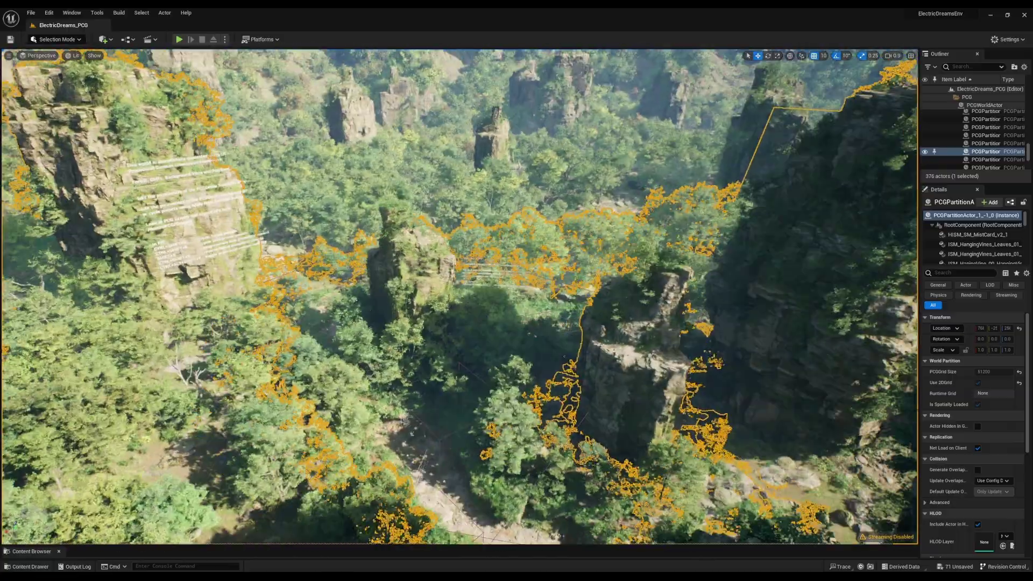
pyautogui.keyDown('alt'); pyautogui.moveTo(283, 220); pyautogui.dragTo(283, 274); pyautogui.keyUp('alt')
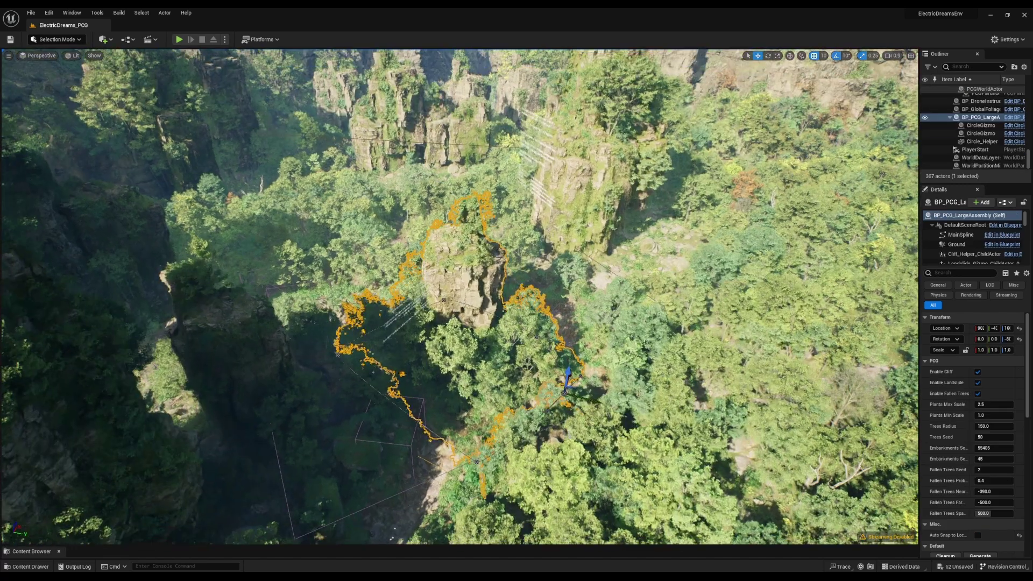
pyautogui.scroll(1, 561, 422)
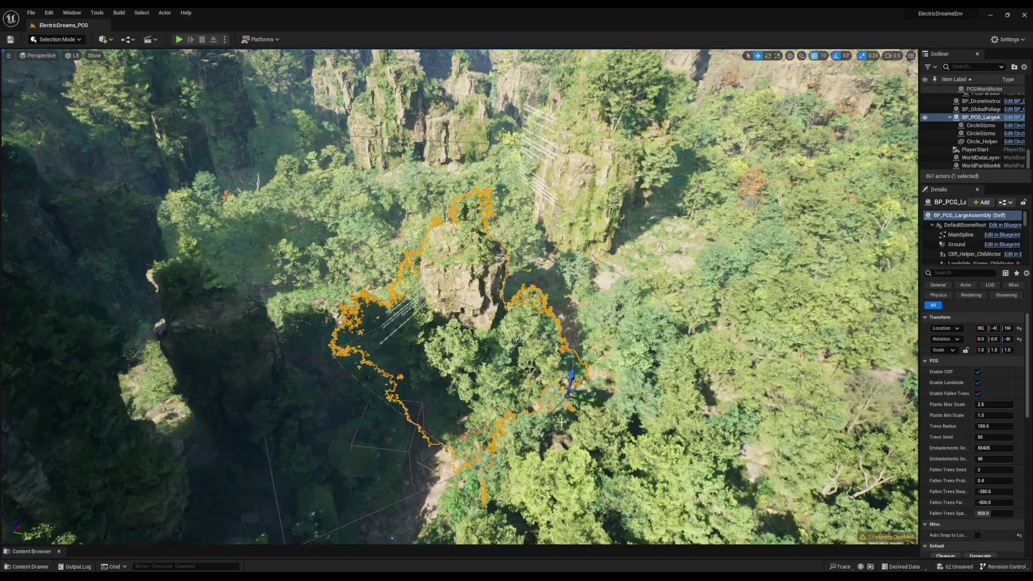
pyautogui.click(551, 417)
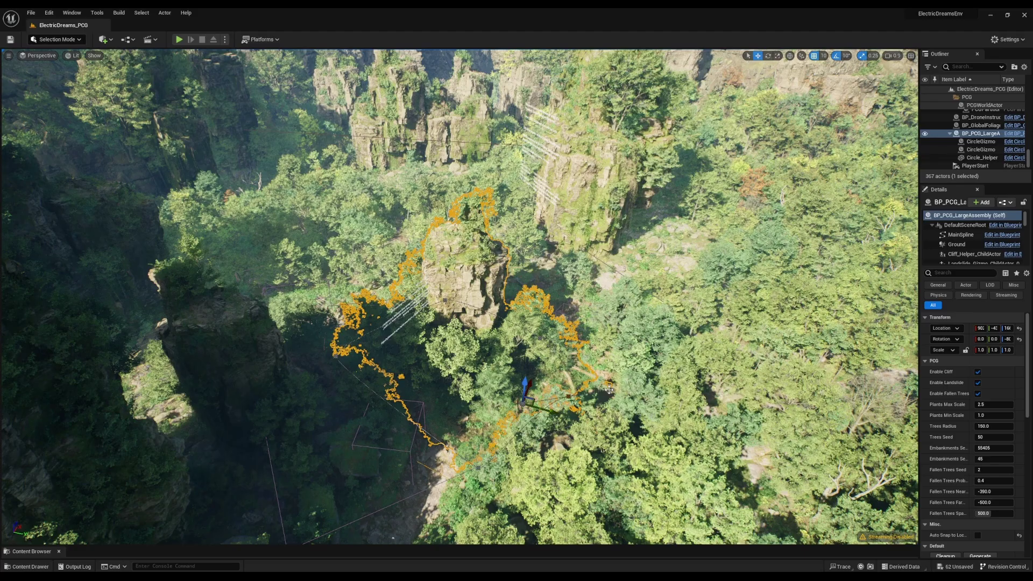
pyautogui.scroll(1, 545, 443)
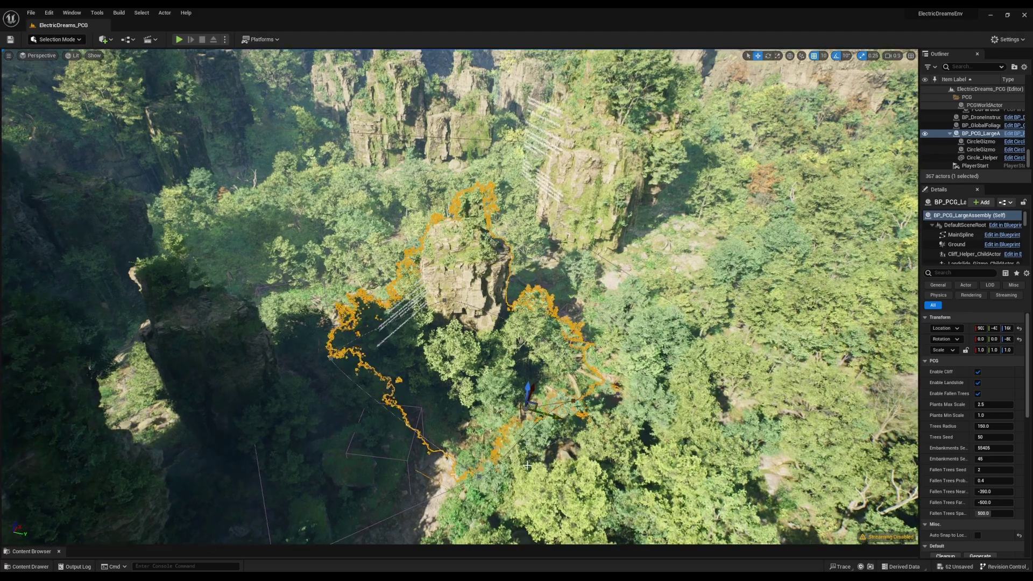
# Inspect the reshaped rock pillar area from closer up and open the viewport's camera speed settings
pyautogui.moveTo(526, 465); pyautogui.dragTo(514, 496, button='right')
pyautogui.press('w')
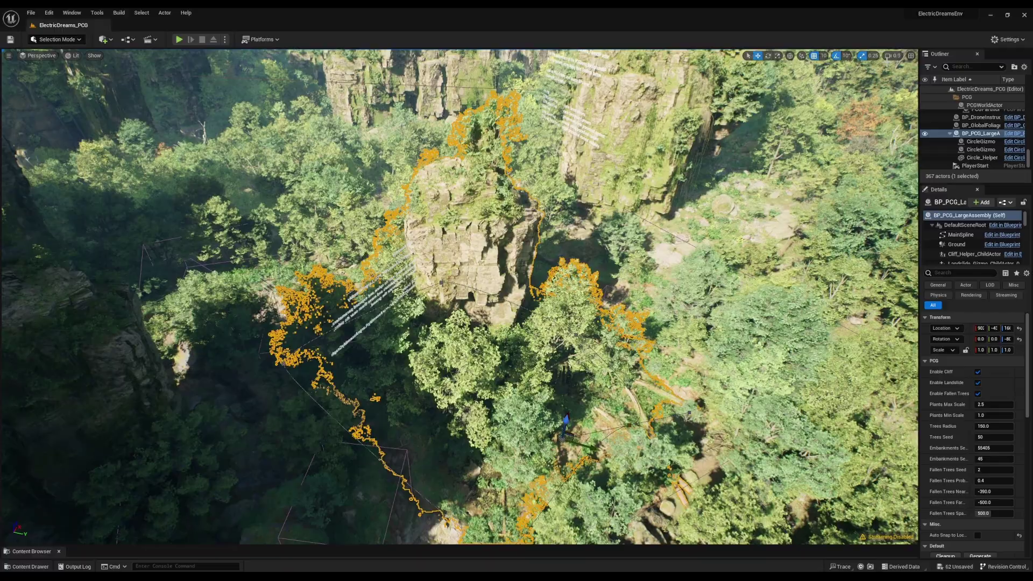
pyautogui.click(895, 56)
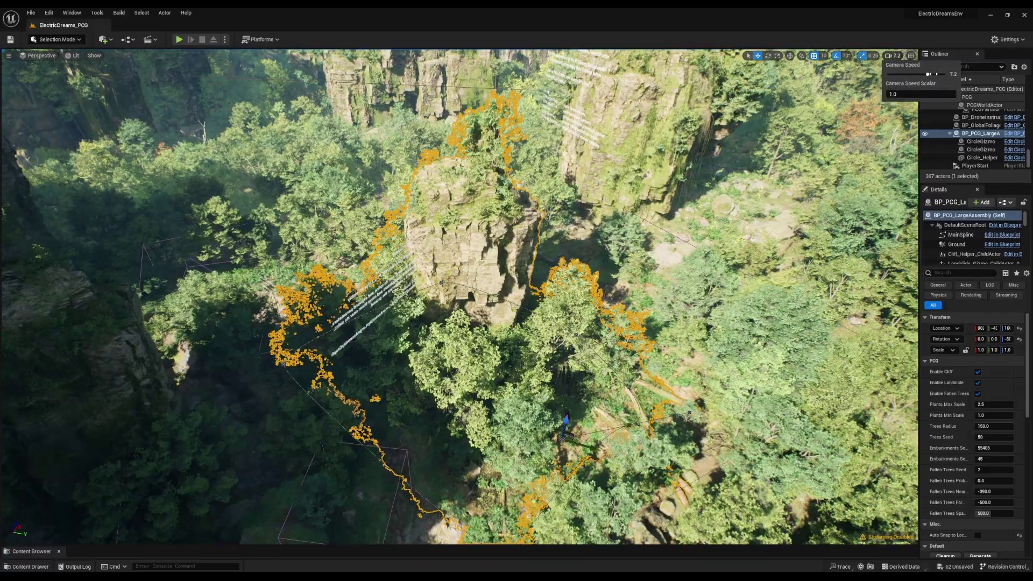
pyautogui.moveTo(621, 432); pyautogui.dragTo(620, 432, button='right')
pyautogui.press('s')
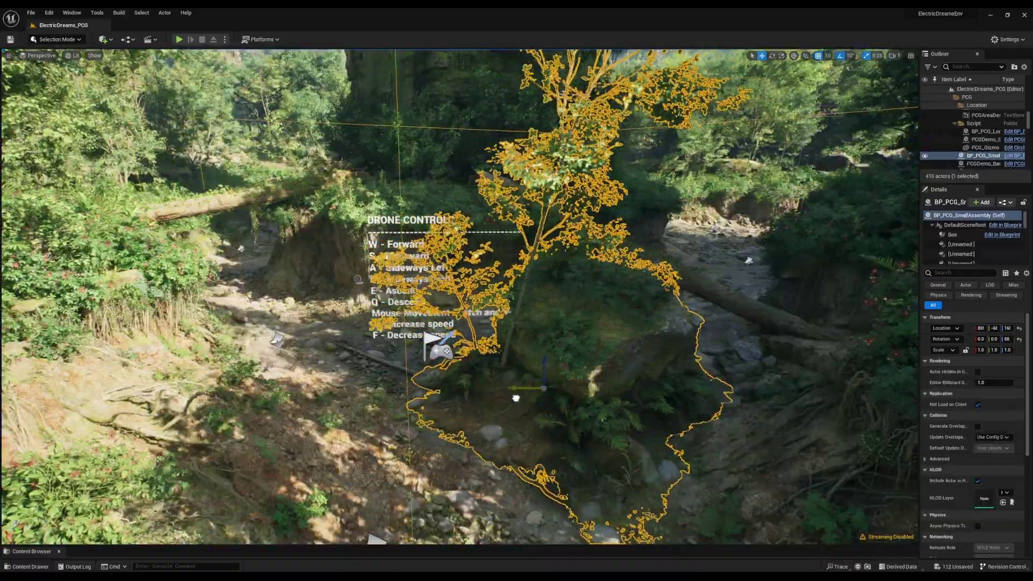
# Move BP_PCG_SmallAssembly across the dry riverbed beside the drone controls text and select the ground assembly around it
pyautogui.moveTo(516, 398); pyautogui.dragTo(610, 409)
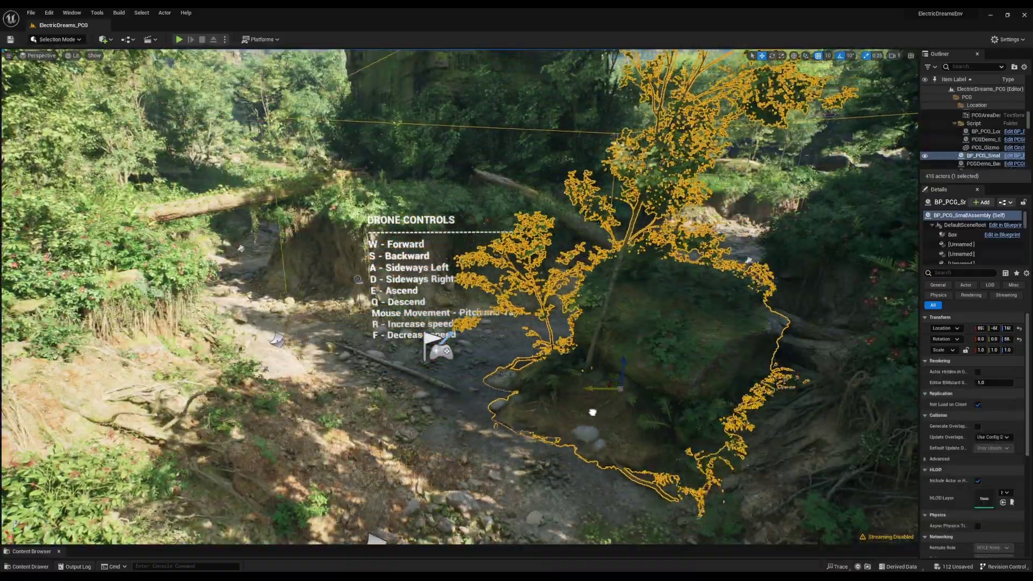
pyautogui.moveTo(613, 415); pyautogui.dragTo(591, 379, button='right')
pyautogui.click(746, 441)
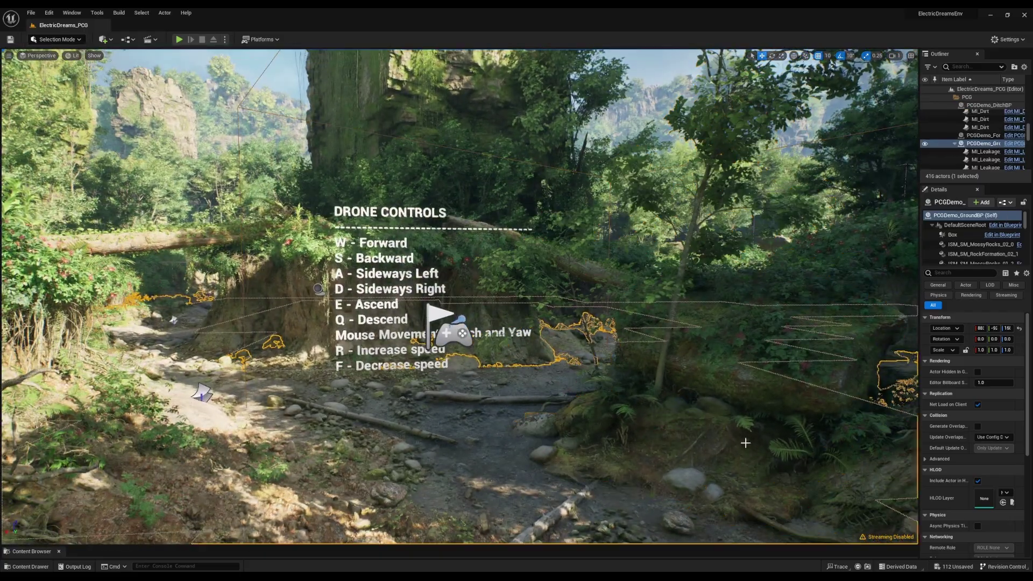
pyautogui.click(748, 436)
pyautogui.moveTo(672, 431); pyautogui.dragTo(563, 470)
pyautogui.click(743, 479)
pyautogui.click(770, 413)
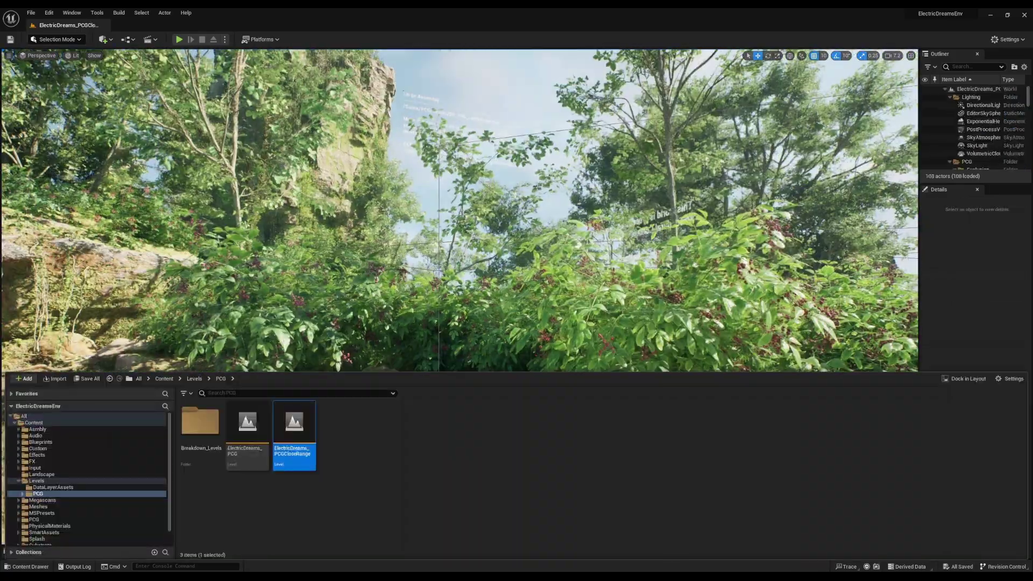
# Bring the whole ElectricDreams_PCGCloseRange island into view and select PCGDemo_DitchBP
pyautogui.press('s')
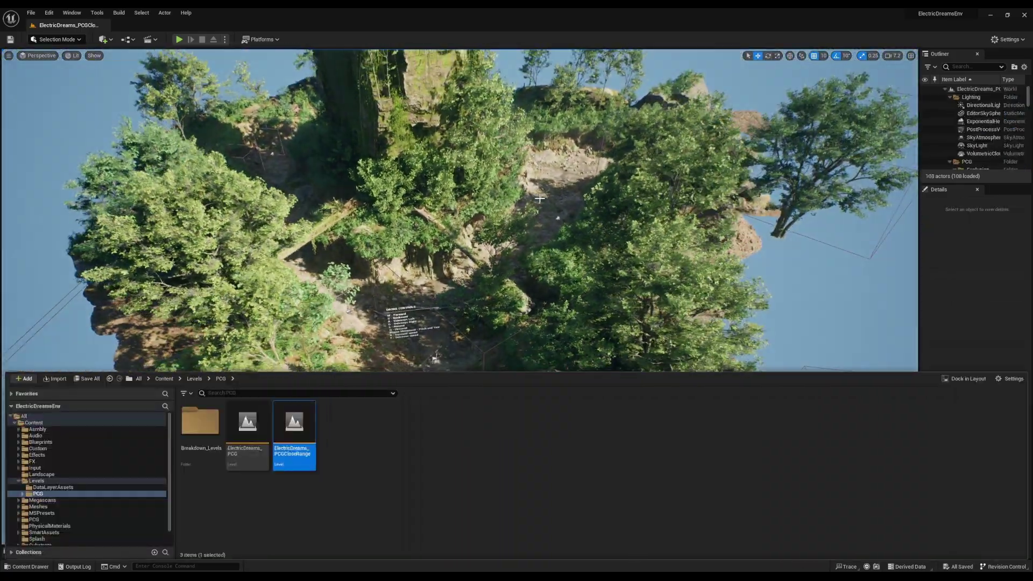
pyautogui.press('s')
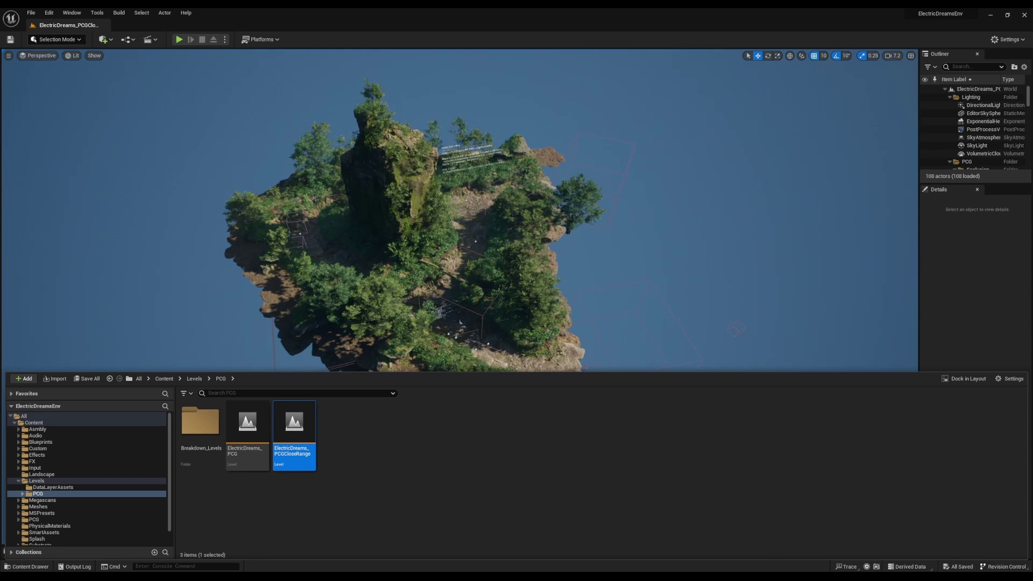
pyautogui.click(427, 245)
pyautogui.click(511, 298)
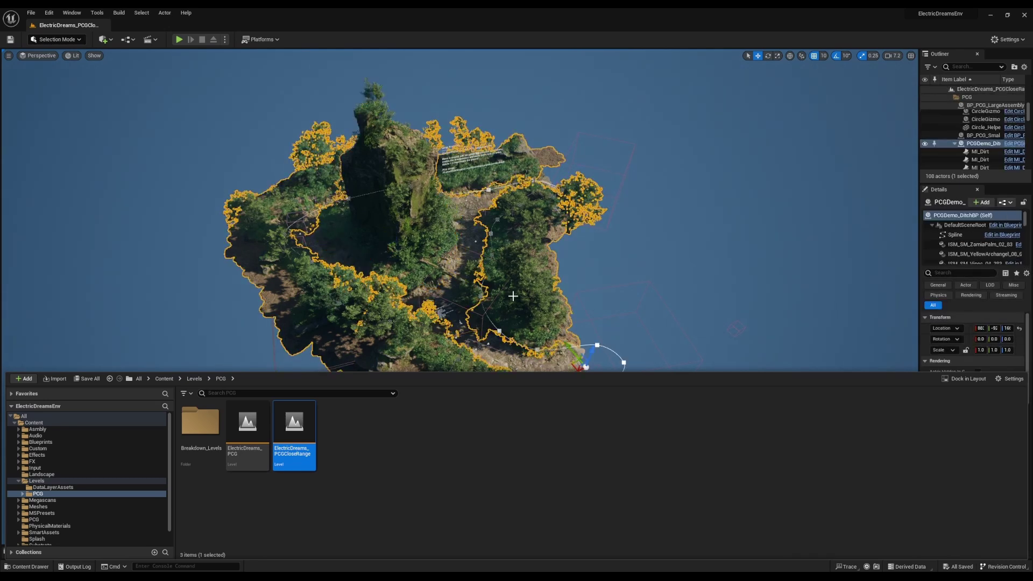
# Move the PCGDemo_DitchBP spline points at the island's end outward to extend the ditch into the empty area
pyautogui.scroll(-3, 613, 316)
pyautogui.moveTo(614, 316)
pyautogui.keyDown('alt'); pyautogui.mouseDown()
pyautogui.moveTo(457, 322)
pyautogui.moveTo(516, 318)
pyautogui.moveTo(618, 280)
pyautogui.moveTo(603, 318)
pyautogui.mouseUp(); pyautogui.keyUp('alt')
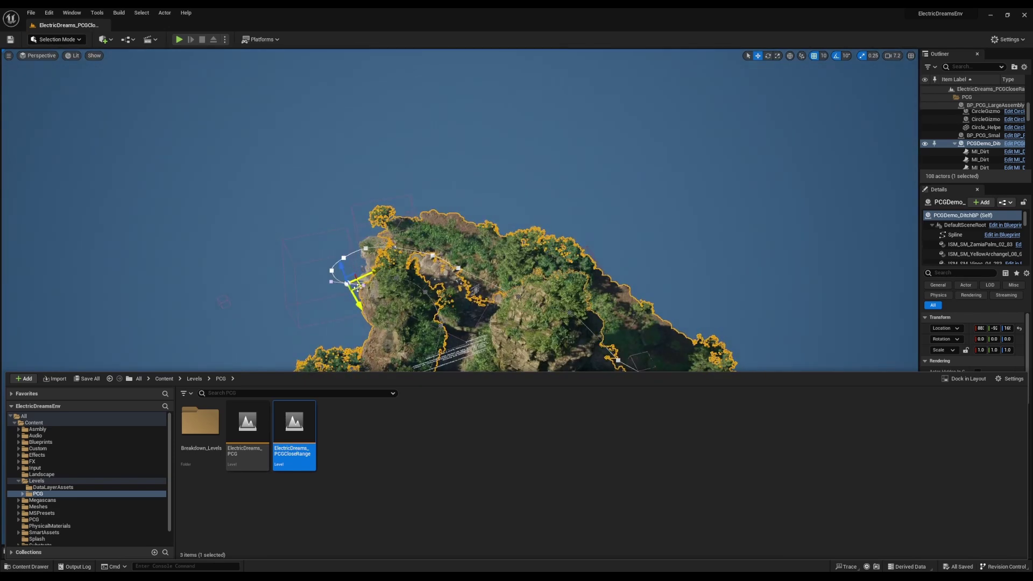
pyautogui.moveTo(357, 287); pyautogui.dragTo(260, 303)
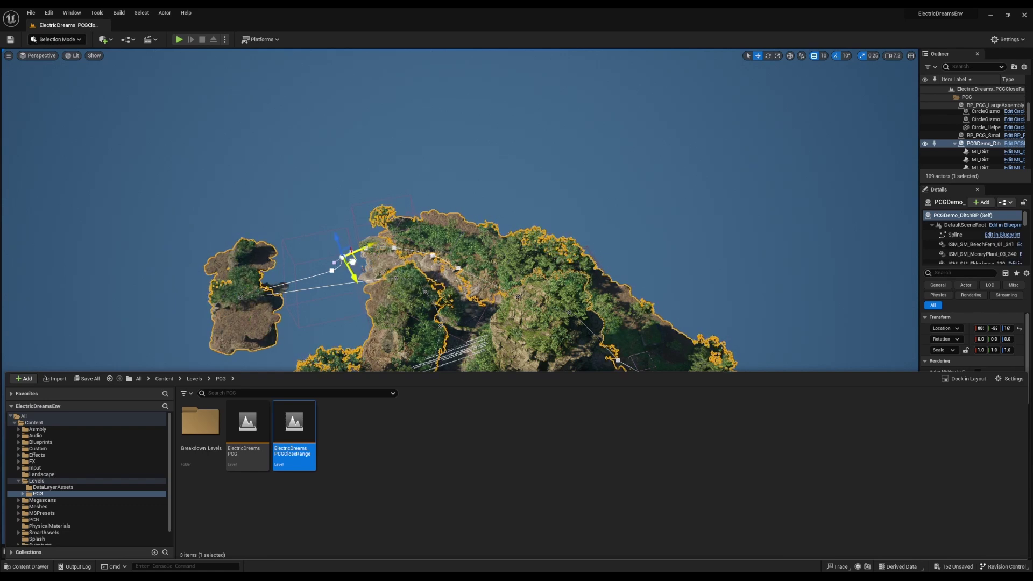
pyautogui.moveTo(356, 264); pyautogui.dragTo(304, 189)
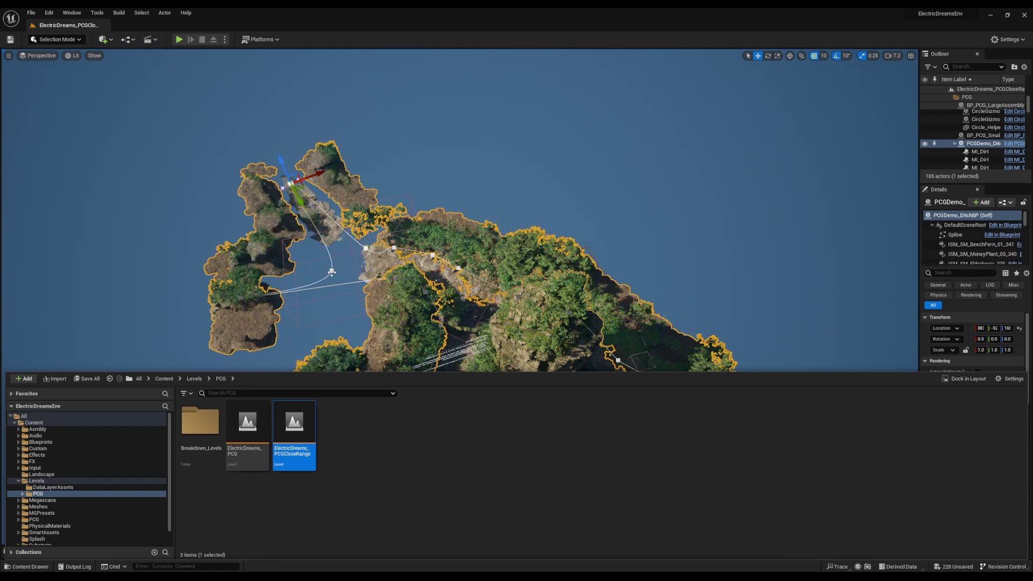
pyautogui.click(332, 272)
pyautogui.moveTo(341, 273); pyautogui.dragTo(272, 261)
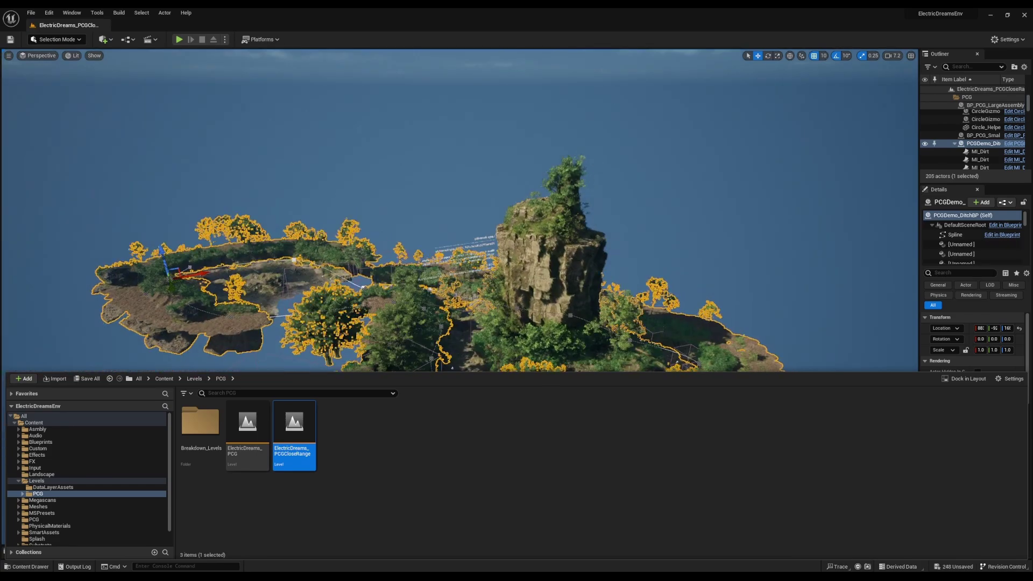
# Focus on the extended ditch and move its selected spline point outward past the outer vegetated bank
pyautogui.press('f')
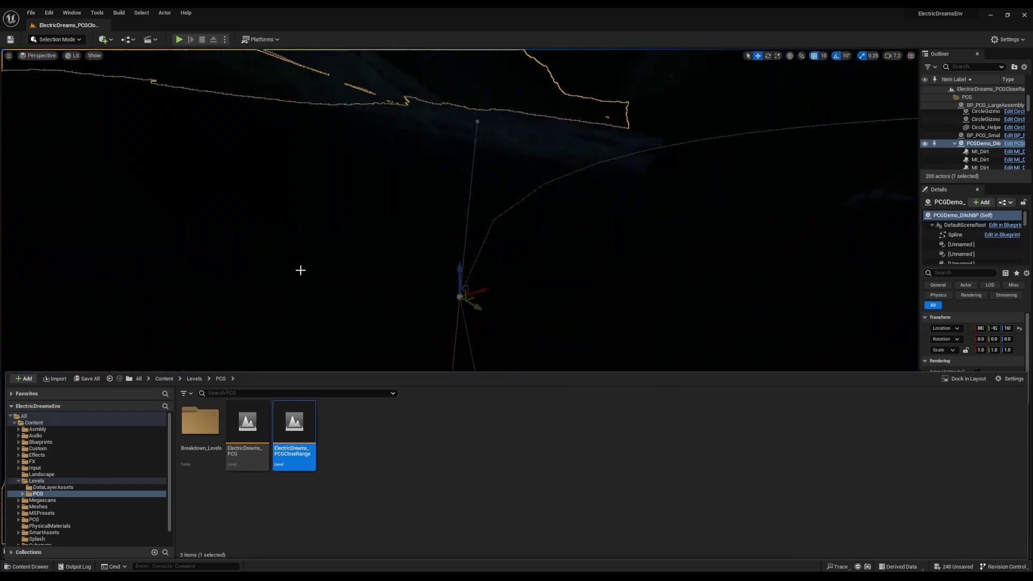
pyautogui.scroll(-2, 341, 239)
pyautogui.keyDown('alt'); pyautogui.moveTo(341, 239); pyautogui.dragTo(650, 267); pyautogui.keyUp('alt')
pyautogui.keyDown('alt'); pyautogui.moveTo(484, 245); pyautogui.dragTo(420, 234); pyautogui.keyUp('alt')
pyautogui.moveTo(420, 234); pyautogui.dragTo(414, 285, button='right')
pyautogui.scroll(-4, 537, 146)
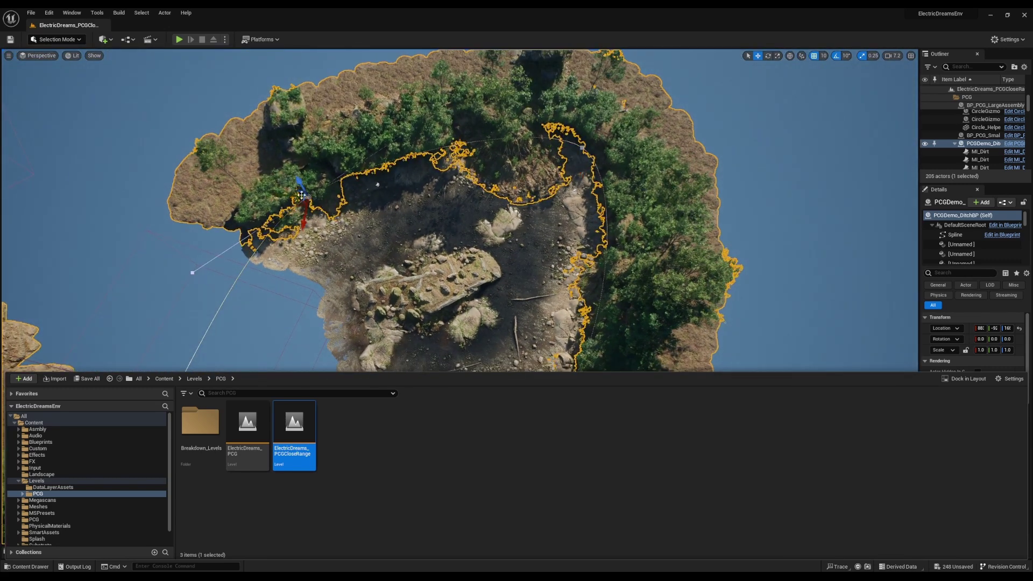
pyautogui.moveTo(295, 202); pyautogui.dragTo(280, 238, button='right')
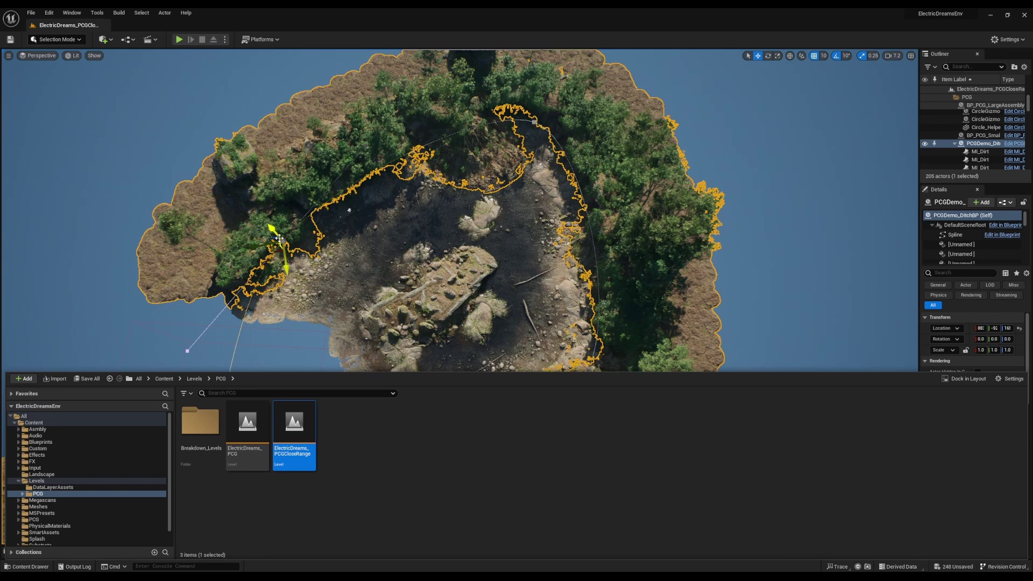
pyautogui.moveTo(275, 249); pyautogui.dragTo(144, 191)
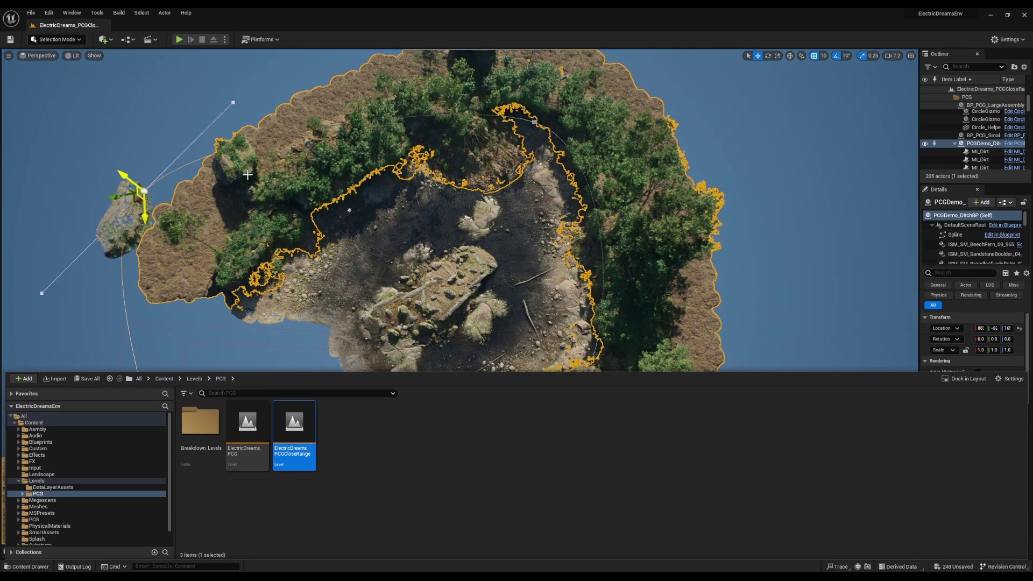
# Select the spline handle above the outer bank and shift it along the bank to widen the ditch basin
pyautogui.click(233, 103)
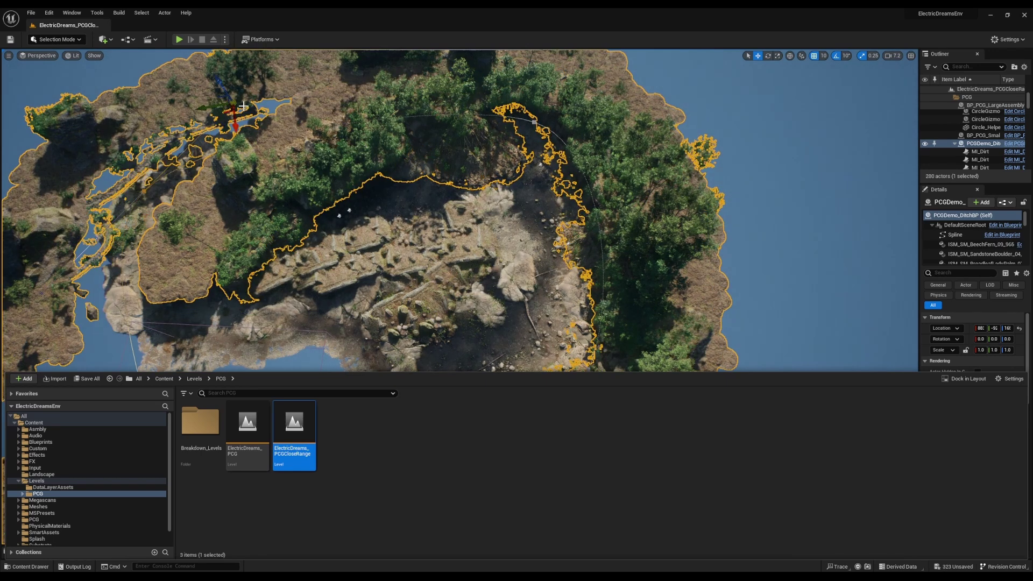
pyautogui.moveTo(203, 115); pyautogui.dragTo(309, 92)
pyautogui.scroll(-2, 526, 229)
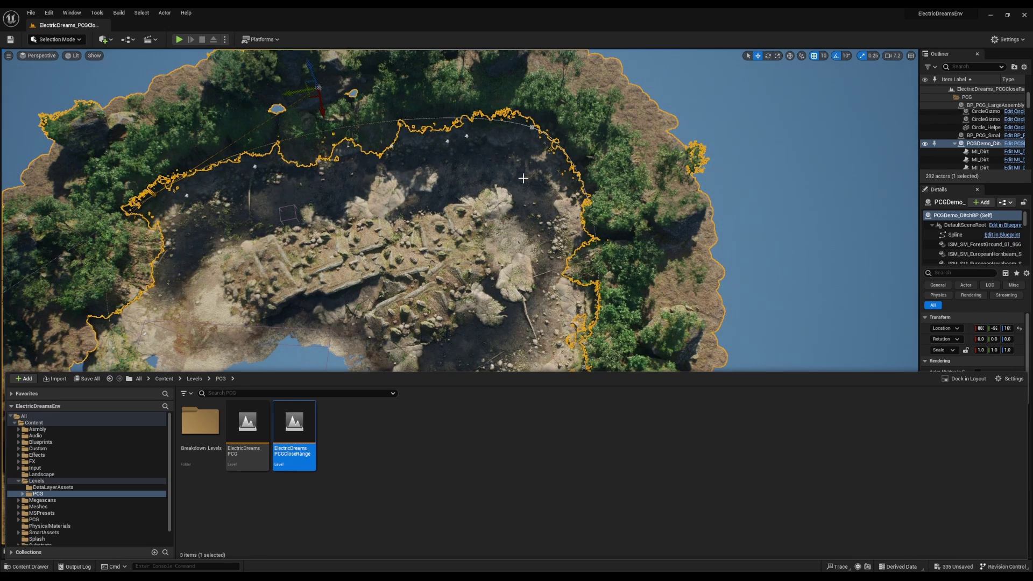
# Select the ditch spline point beside the gap in the ground and shift it toward the opposite bank
pyautogui.keyDown('alt'); pyautogui.moveTo(527, 229); pyautogui.dragTo(818, 242); pyautogui.keyUp('alt')
pyautogui.moveTo(397, 107)
pyautogui.keyDown('alt'); pyautogui.mouseDown()
pyautogui.moveTo(345, 108)
pyautogui.moveTo(366, 59)
pyautogui.moveTo(409, 113)
pyautogui.moveTo(397, 106)
pyautogui.mouseUp(); pyautogui.keyUp('alt')
pyautogui.click(430, 133)
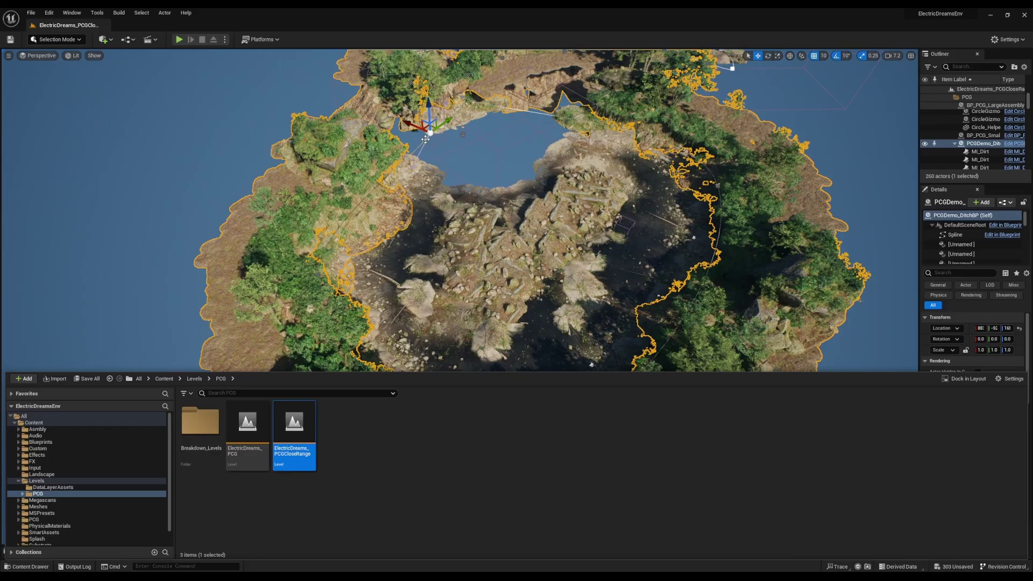
pyautogui.keyDown('alt'); pyautogui.moveTo(432, 145); pyautogui.dragTo(553, 115); pyautogui.keyUp('alt')
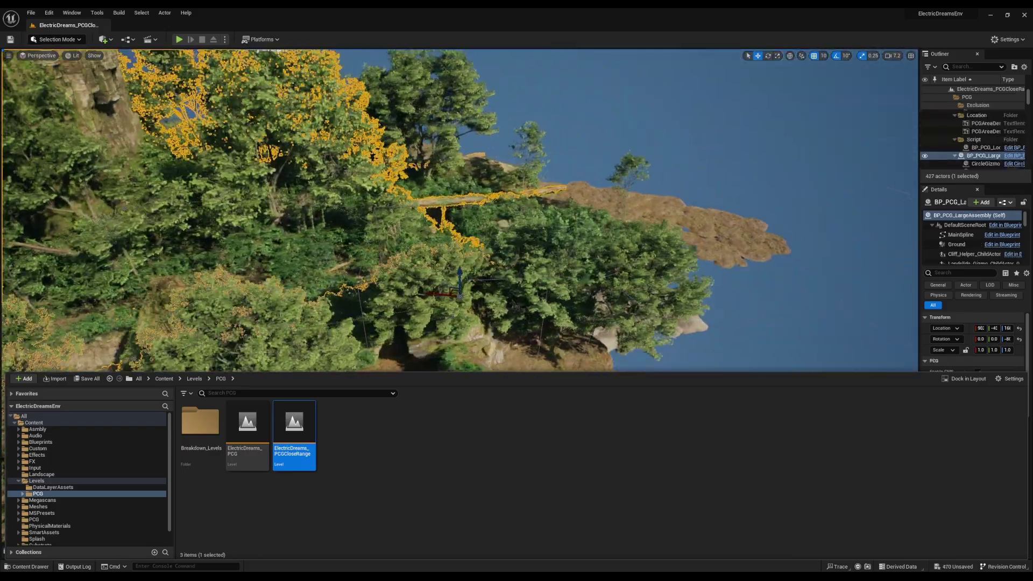
pyautogui.keyDown('alt'); pyautogui.moveTo(651, 308); pyautogui.dragTo(626, 307); pyautogui.keyUp('alt')
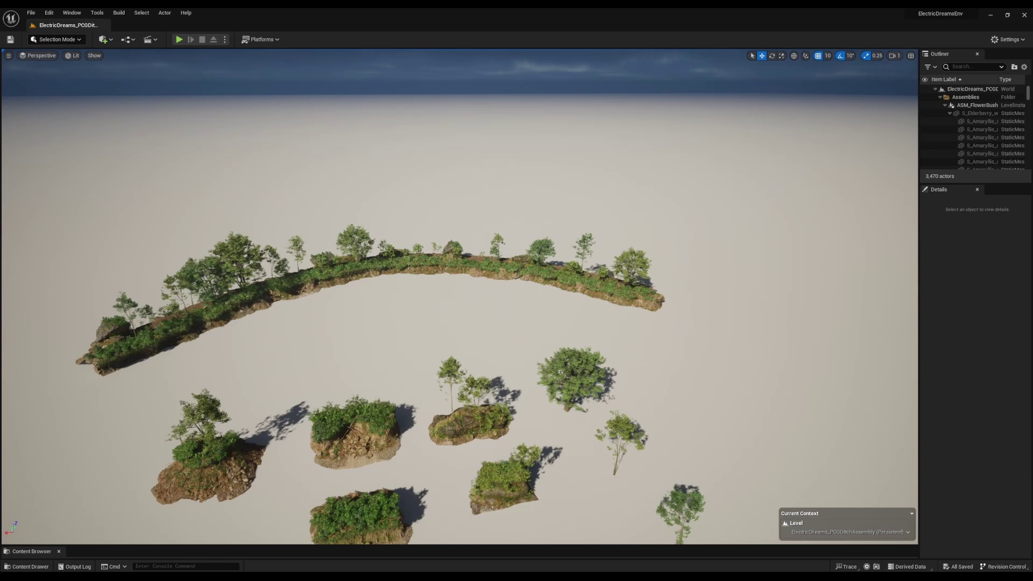
# Open the ElectricDreams_PCGSplineExample level from the project content and look over its vegetation assemblies
pyautogui.moveTo(359, 314); pyautogui.dragTo(533, 314, button='right')
pyautogui.click(25, 567)
pyautogui.doubleClick(340, 438)
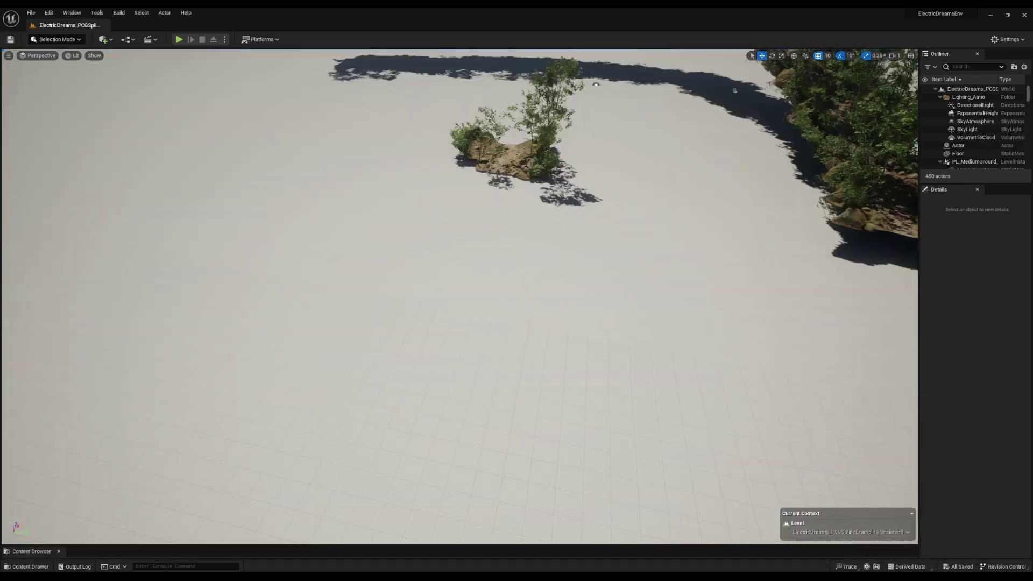
pyautogui.moveTo(392, 301); pyautogui.dragTo(474, 204, button='right')
pyautogui.click(546, 238)
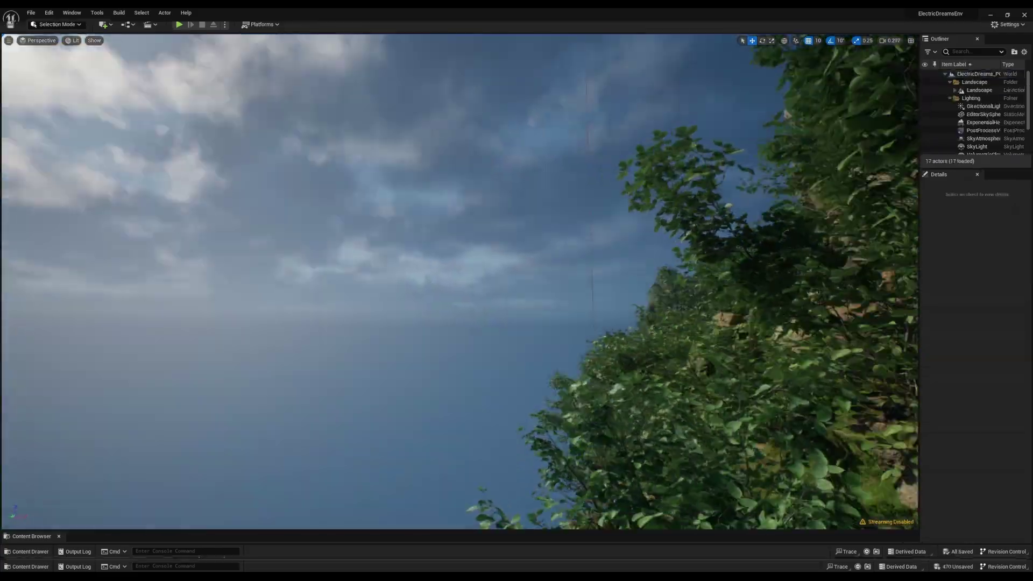
# Examine the shallow pool, wet rocks and surrounding banks in the close-range level from ground height
pyautogui.moveTo(460, 282); pyautogui.dragTo(646, 296, button='right')
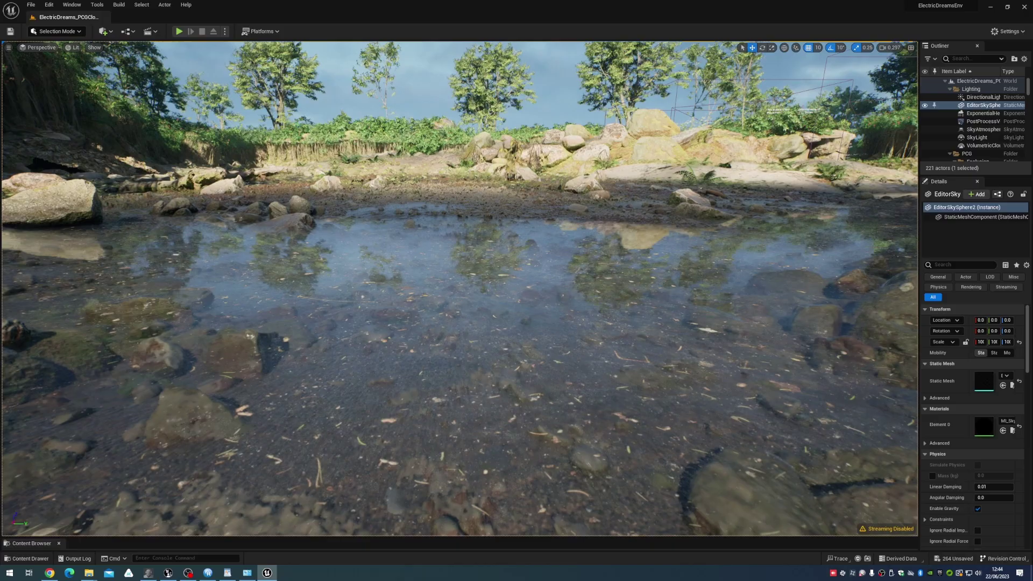
pyautogui.moveTo(459, 289); pyautogui.dragTo(654, 242, button='right')
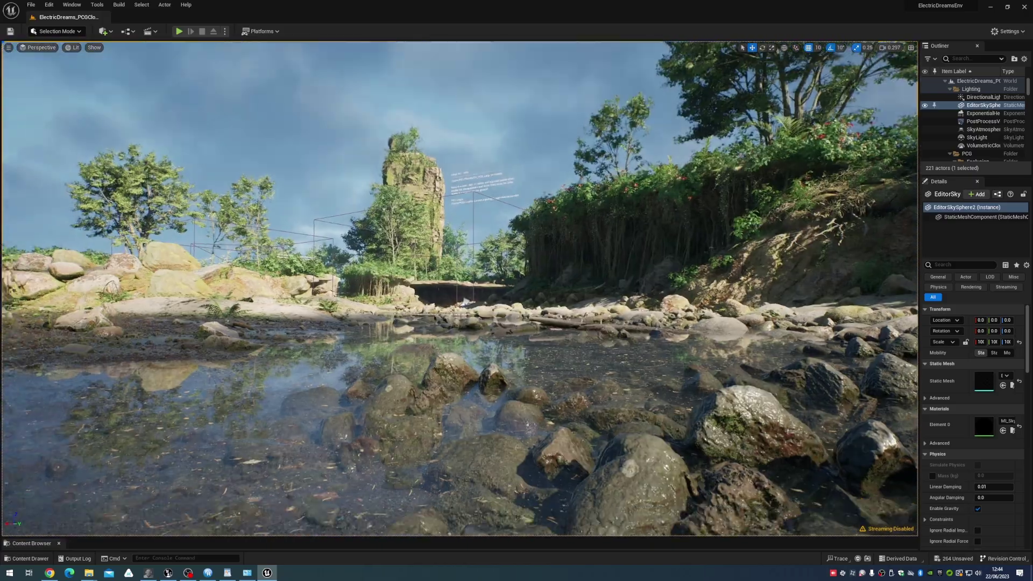